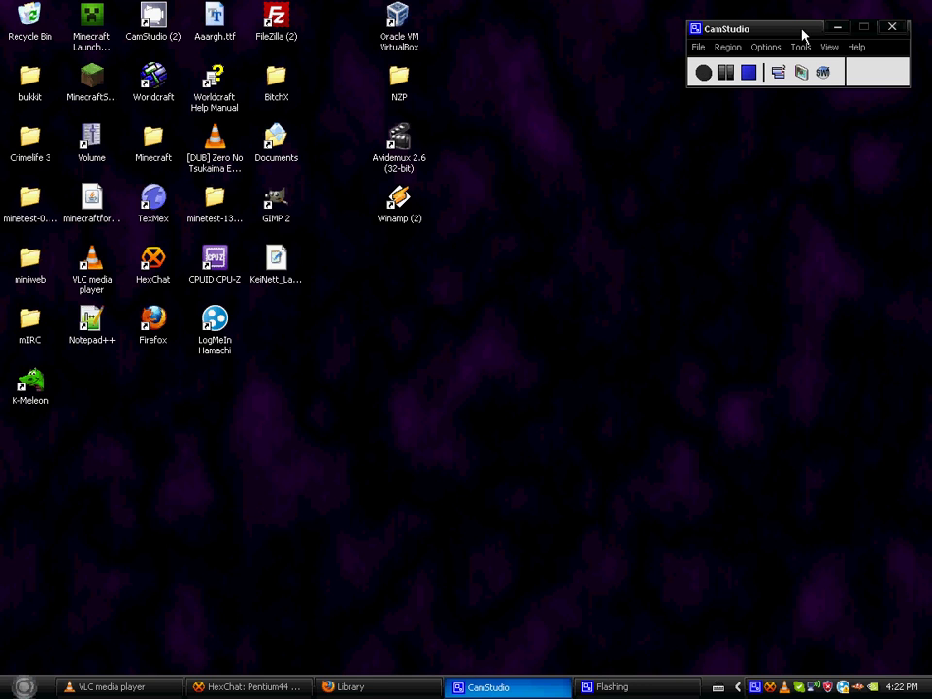
{"action": "left_click_drag", "start_coordinate": [803, 31], "coordinate": [764, 57]}
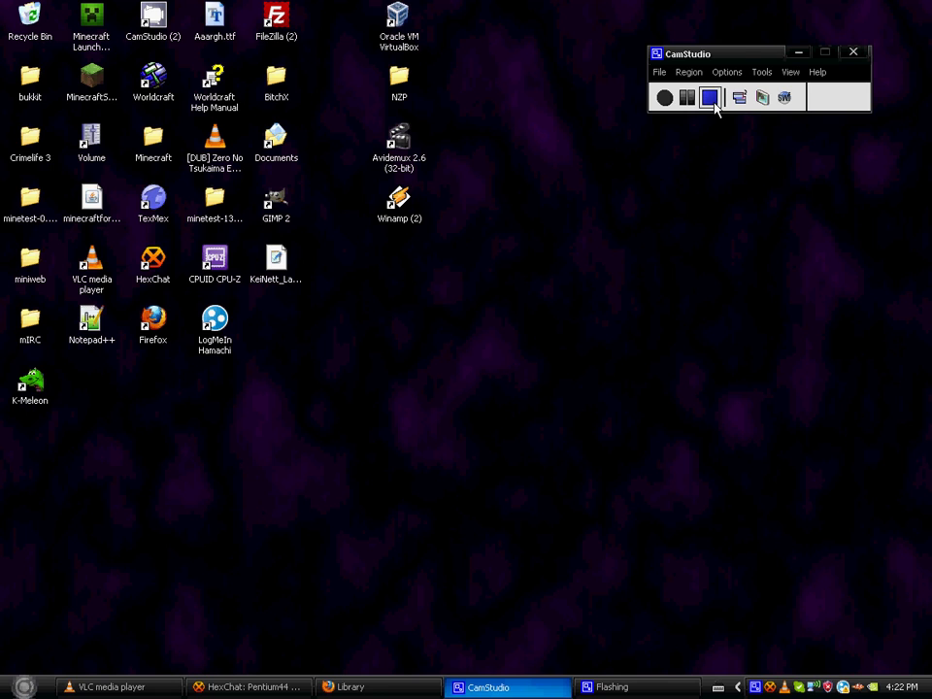
{"action": "left_click_drag", "start_coordinate": [729, 55], "coordinate": [771, 35]}
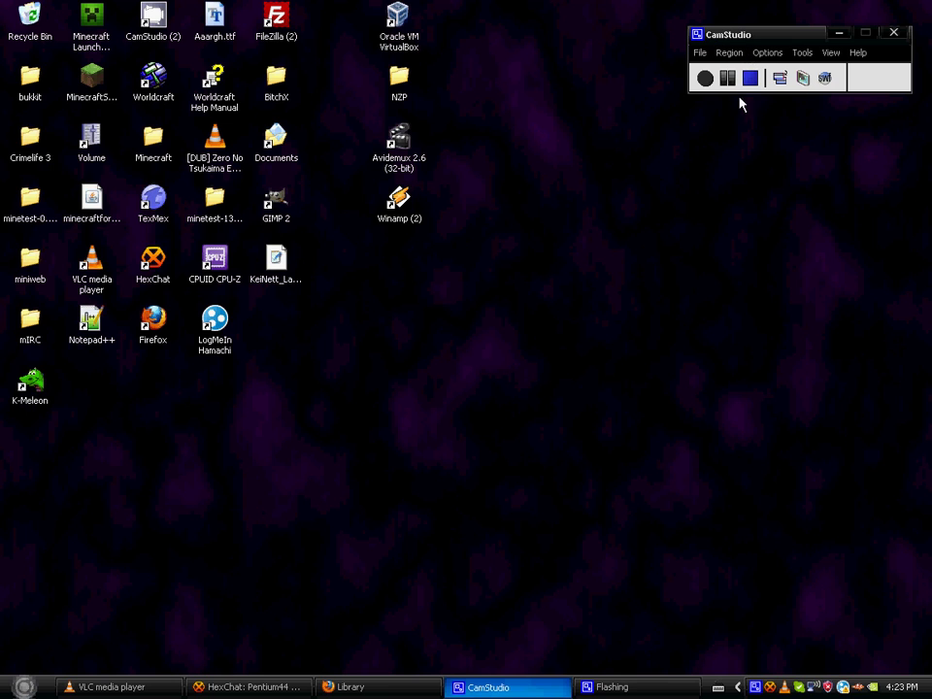
{"action": "left_click_drag", "start_coordinate": [761, 43], "coordinate": [765, 37]}
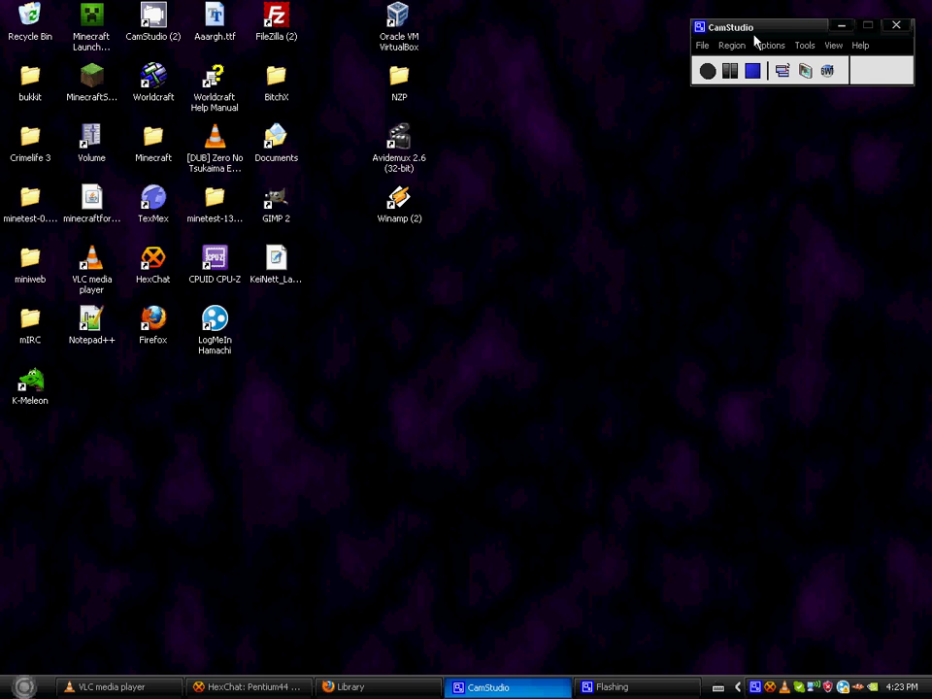
{"action": "left_click_drag", "start_coordinate": [757, 35], "coordinate": [761, 32]}
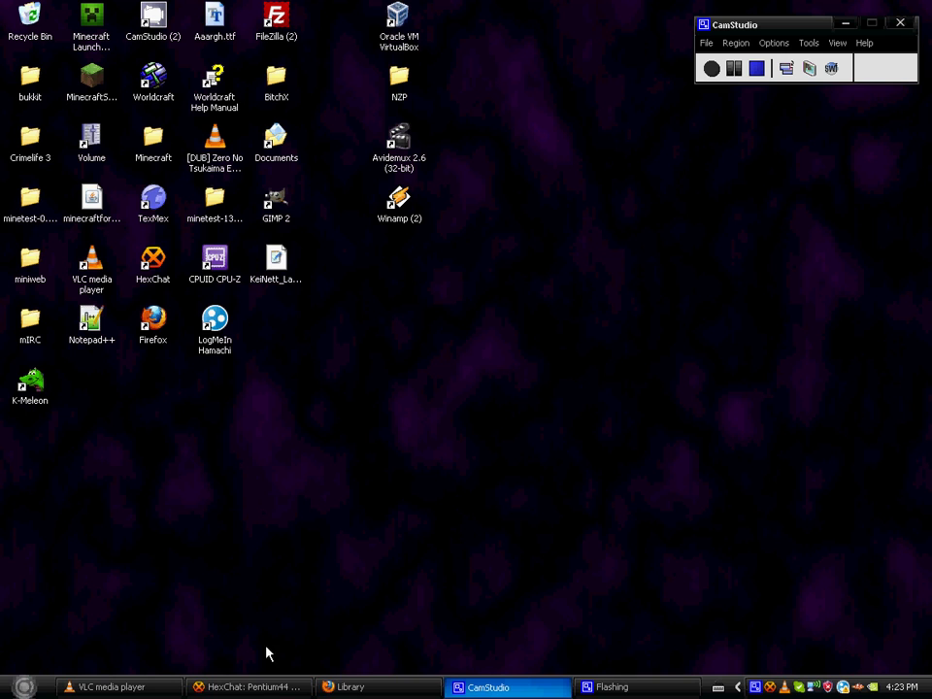
Step: Close the Library window and launch Firefox from the desktop, accepting Firefox as the program to open with
{"action": "left_click", "coordinate": [350, 686]}
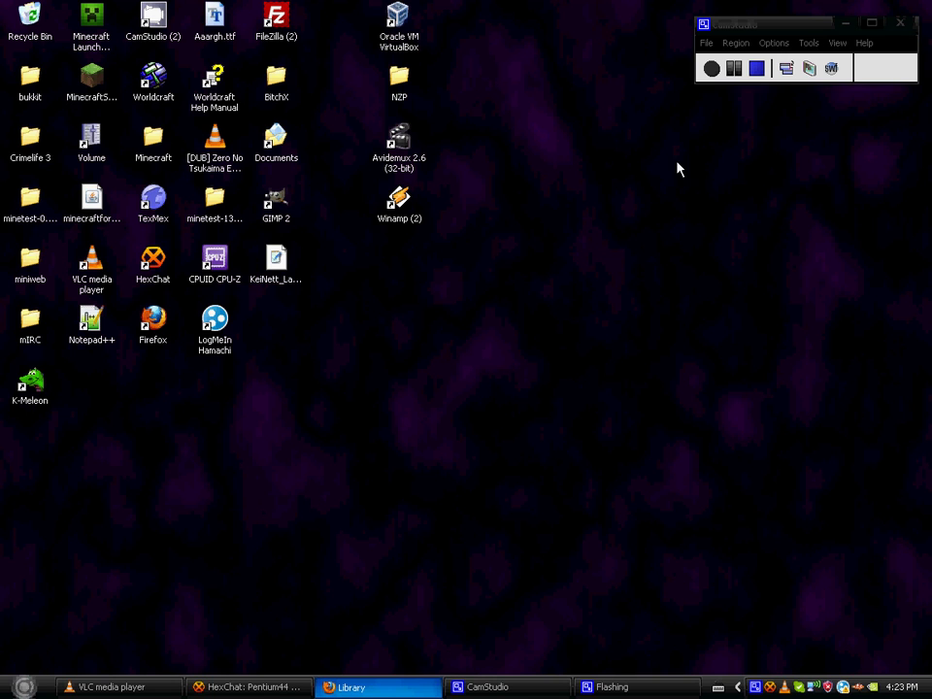
{"action": "left_click", "coordinate": [786, 187]}
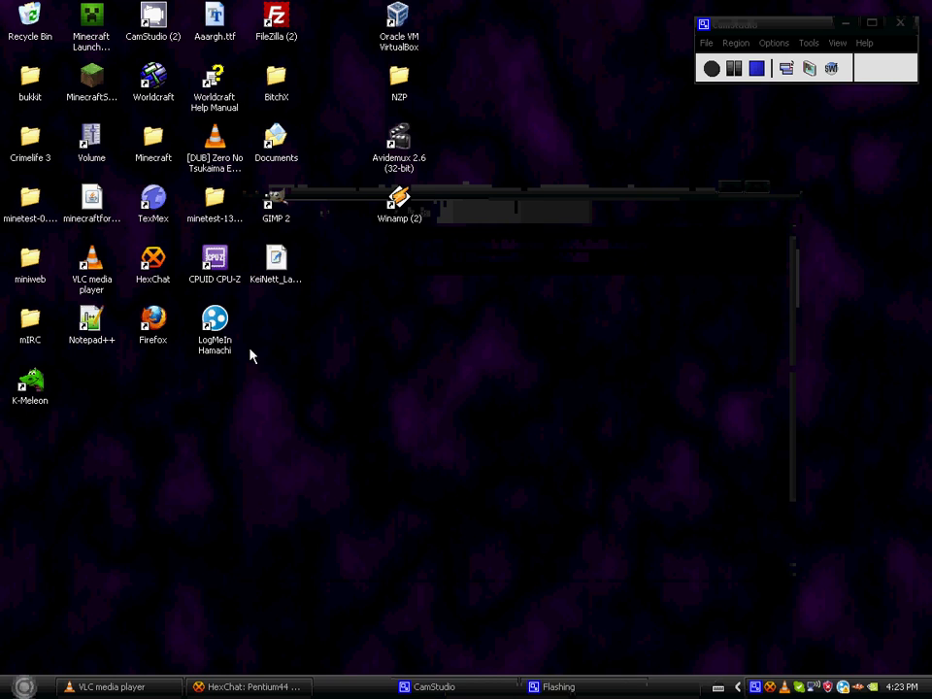
{"action": "double_click", "coordinate": [152, 321]}
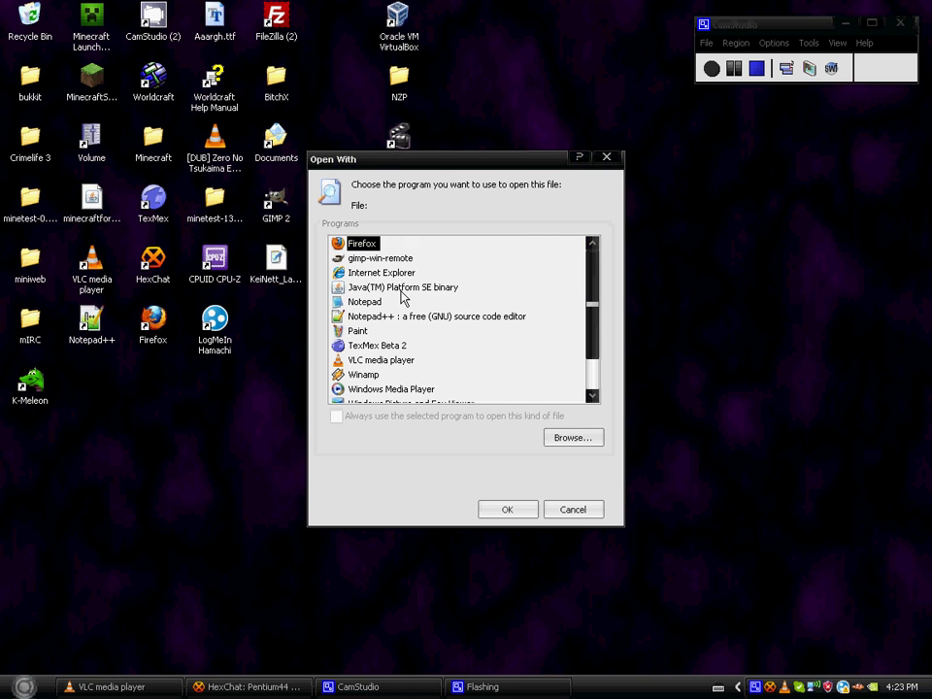
{"action": "left_click", "coordinate": [532, 509]}
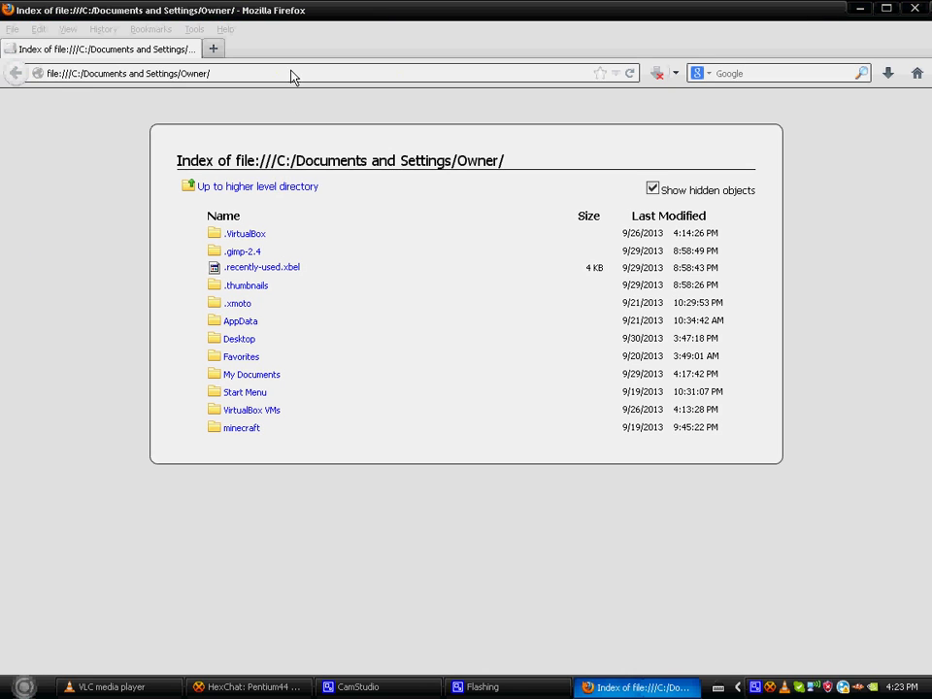
Step: Go to sourceforge.net/projects/portableapps/ and open the project's file listing
{"action": "left_click", "coordinate": [291, 75]}
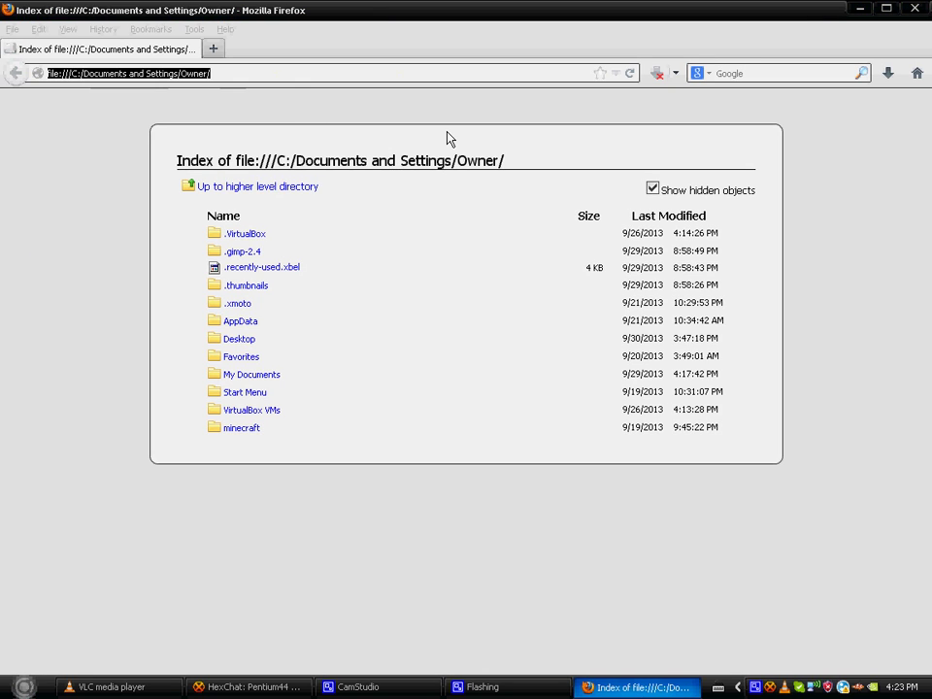
{"action": "type", "text": "sourceforge.net/"}
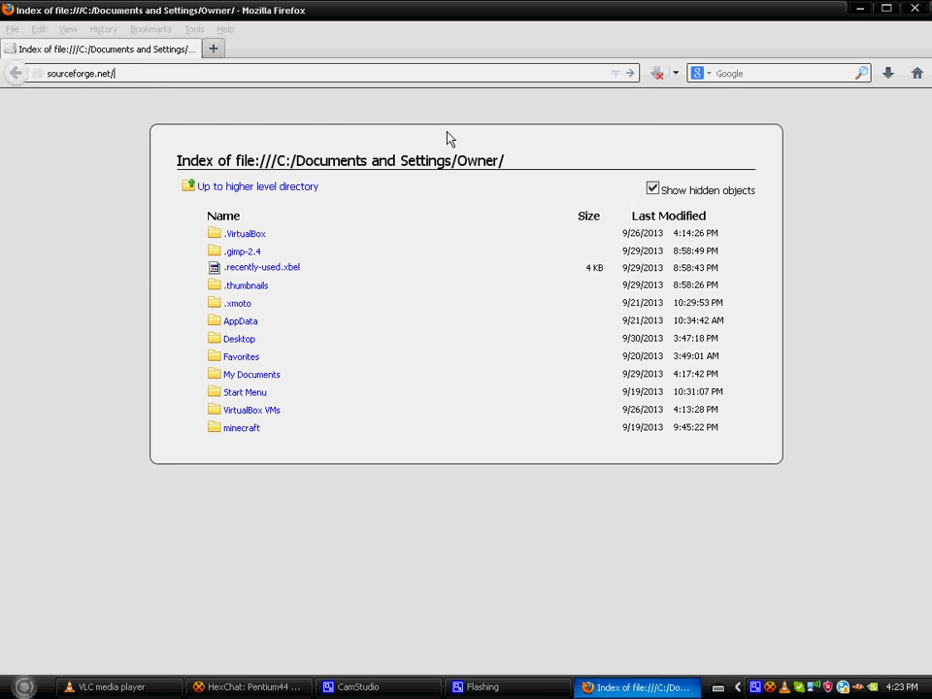
{"action": "type", "text": "projects/"}
{"action": "key", "text": "Return"}
{"action": "type", "text": "p"}
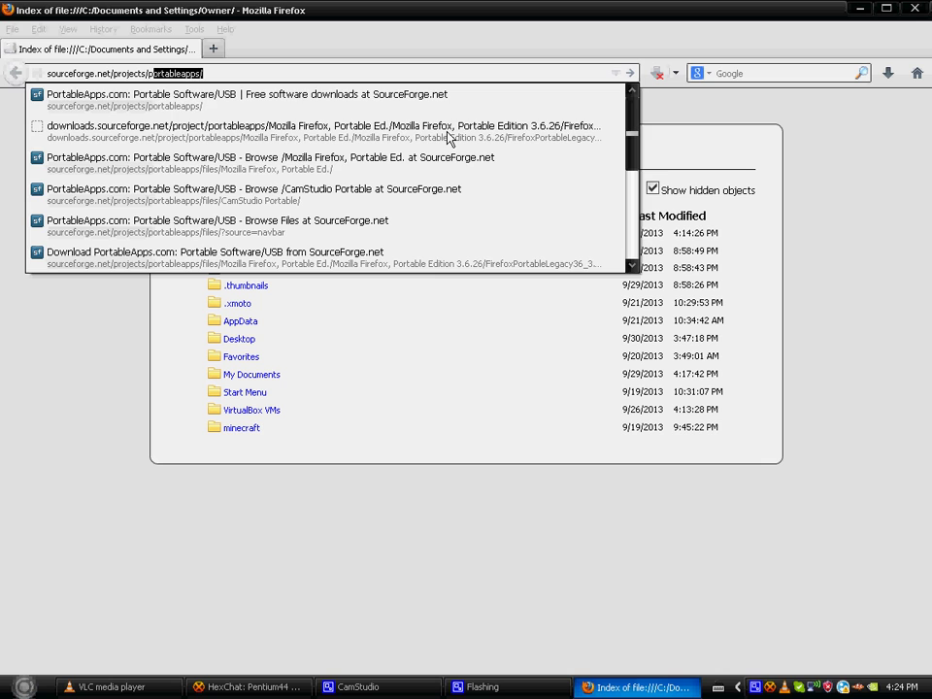
{"action": "type", "text": "o"}
{"action": "key", "text": "Return"}
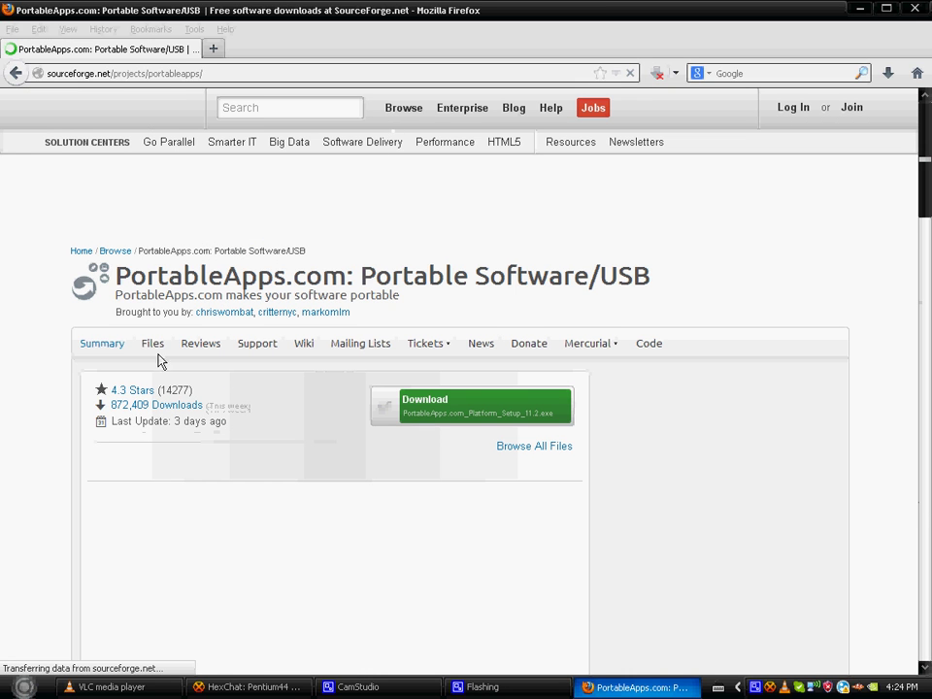
{"action": "left_click", "coordinate": [153, 344]}
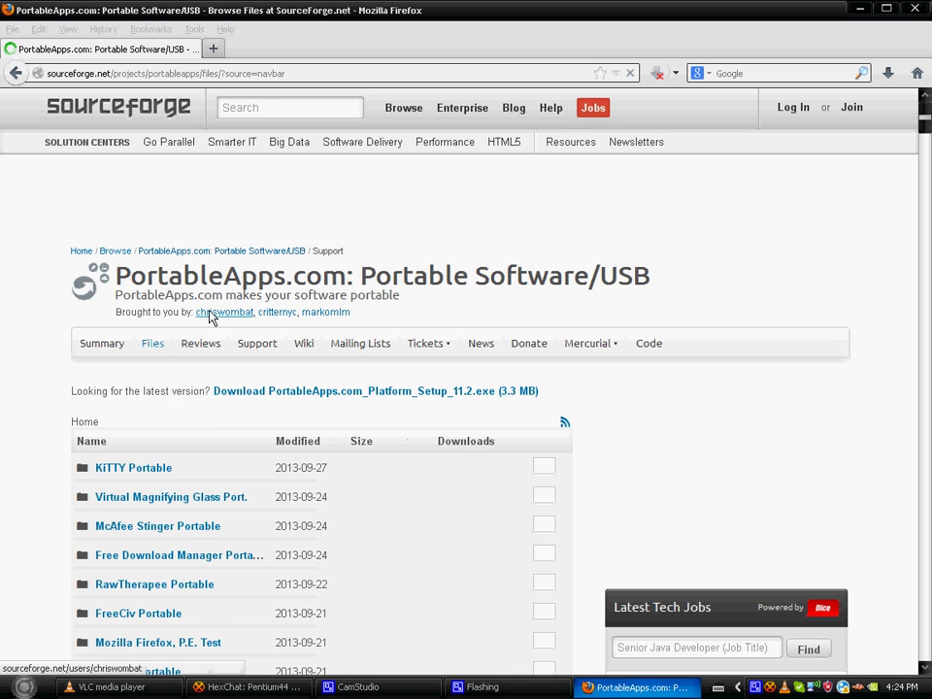
{"action": "scroll", "coordinate": [259, 454], "scroll_direction": "down", "scroll_amount": 3}
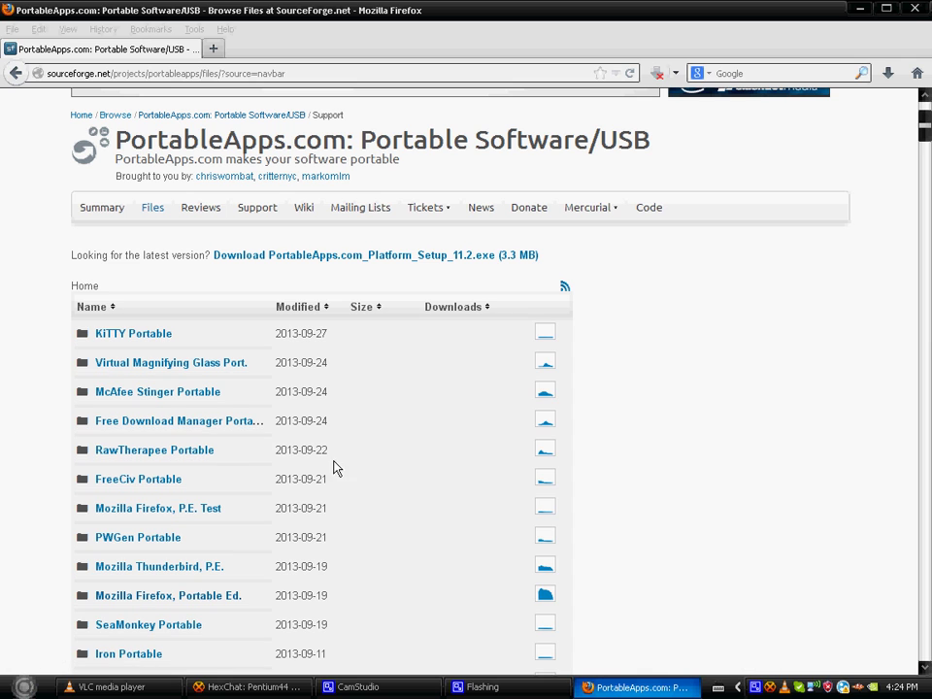
{"action": "left_click", "coordinate": [379, 687]}
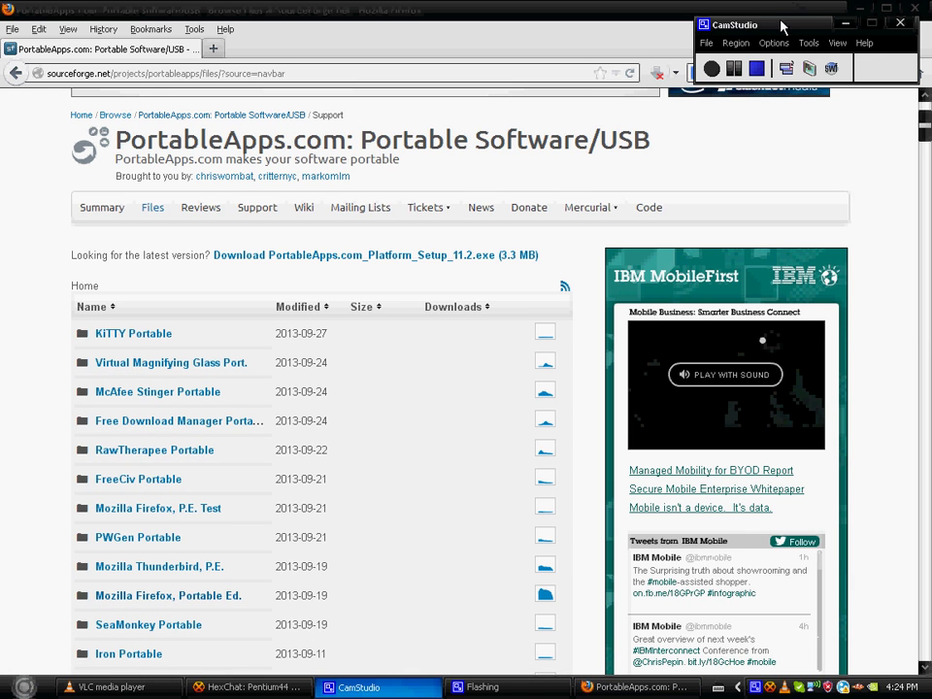
{"action": "left_click_drag", "start_coordinate": [800, 20], "coordinate": [700, 166]}
{"action": "left_click_drag", "start_coordinate": [583, 165], "coordinate": [872, 14]}
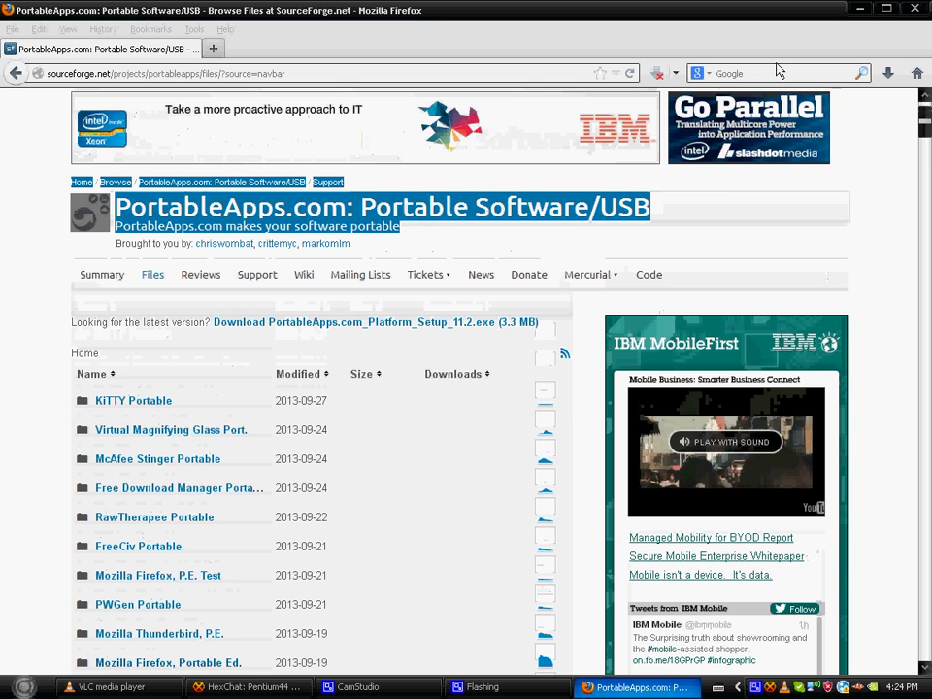
{"action": "key", "text": "F8"}
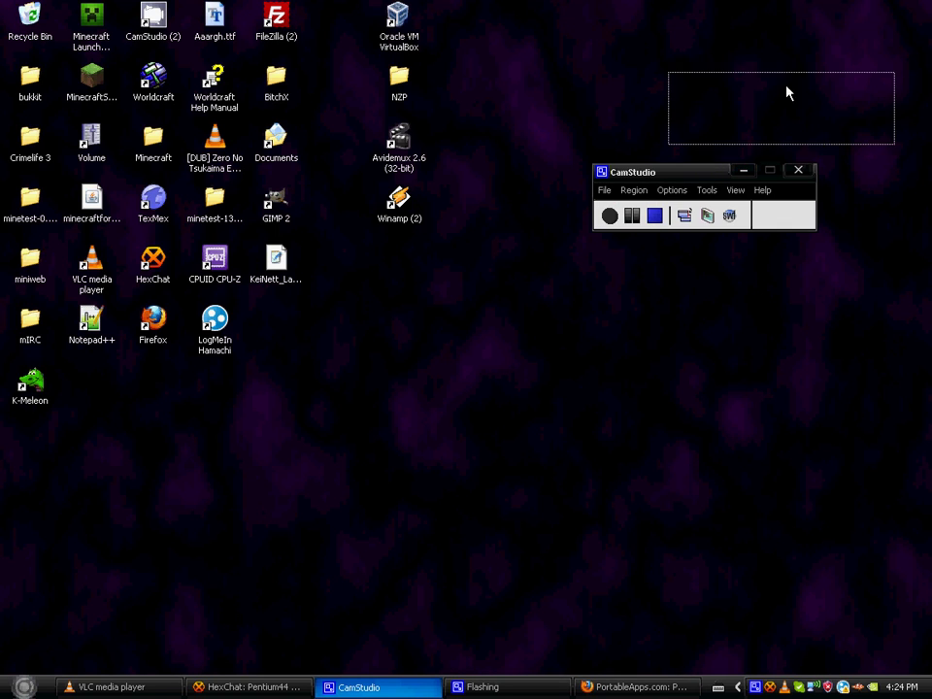
{"action": "left_click", "coordinate": [806, 45]}
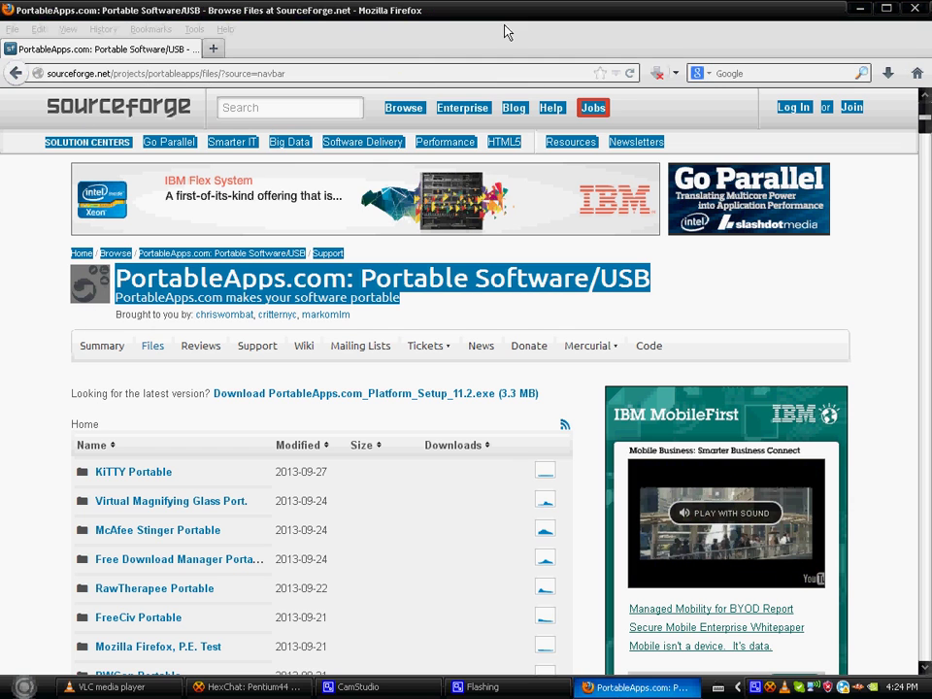
Step: Open the Mozilla Firefox, Portable Ed. folder in the file listing and look through its releases
{"action": "scroll", "coordinate": [26, 376], "scroll_direction": "down", "scroll_amount": 4}
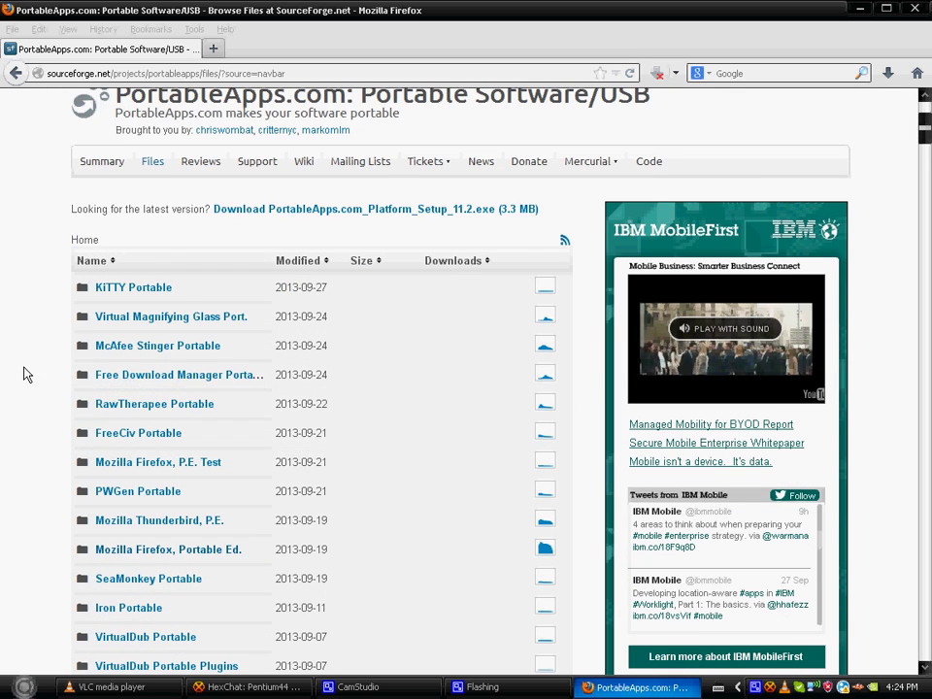
{"action": "scroll", "coordinate": [66, 366], "scroll_direction": "down", "scroll_amount": 4}
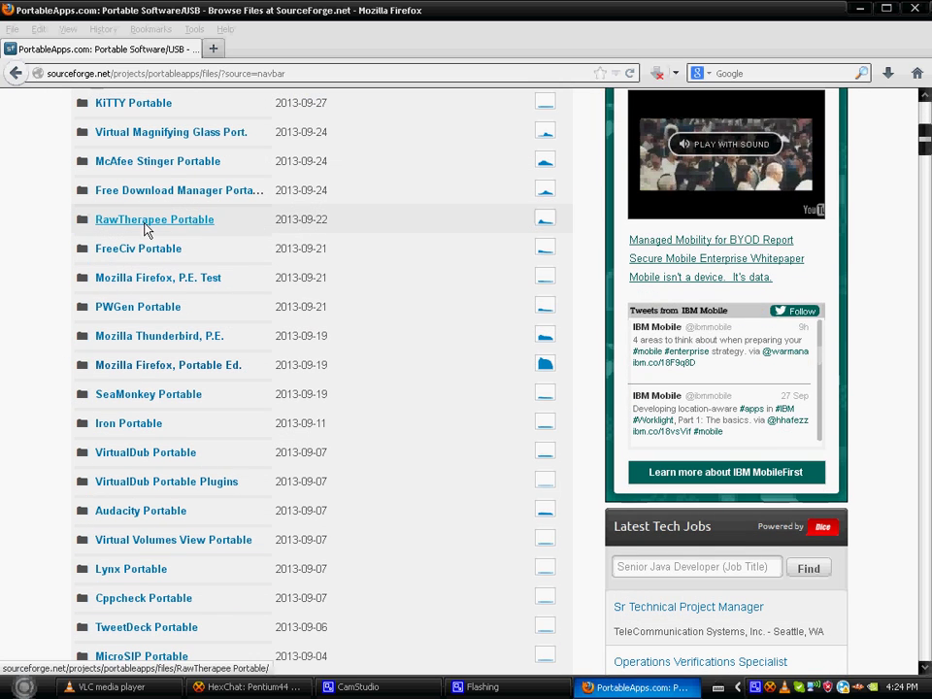
{"action": "left_click", "coordinate": [160, 370]}
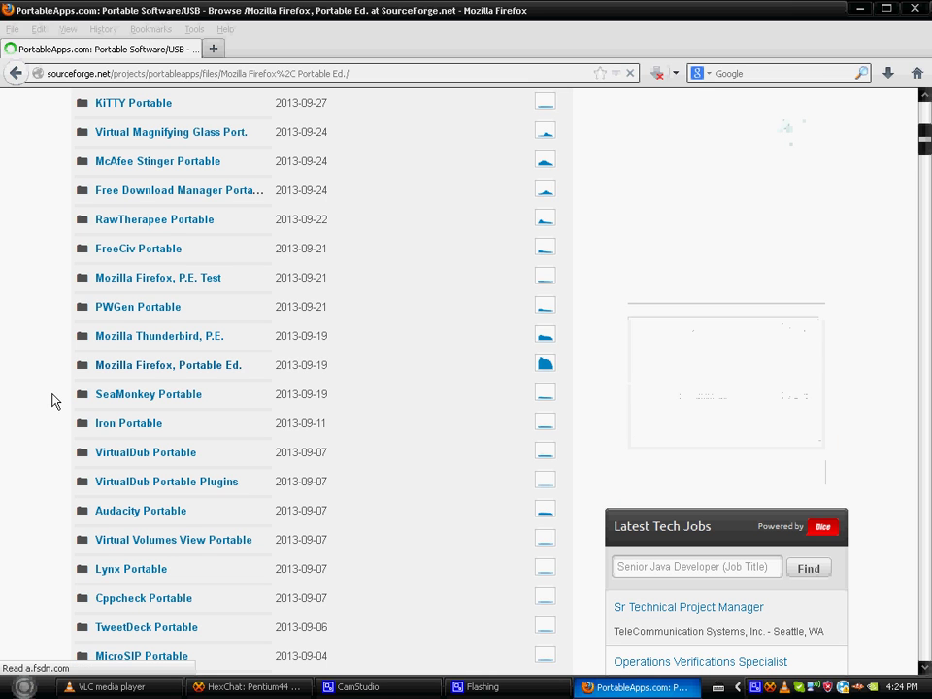
{"action": "scroll", "coordinate": [25, 356], "scroll_direction": "down", "scroll_amount": 8}
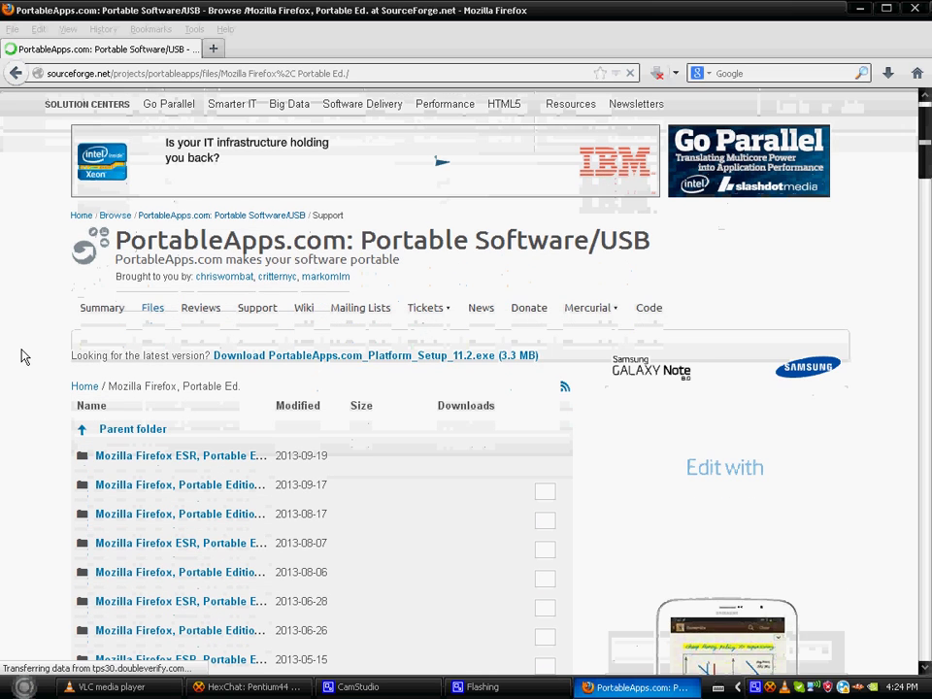
{"action": "scroll", "coordinate": [27, 352], "scroll_direction": "down", "scroll_amount": 3}
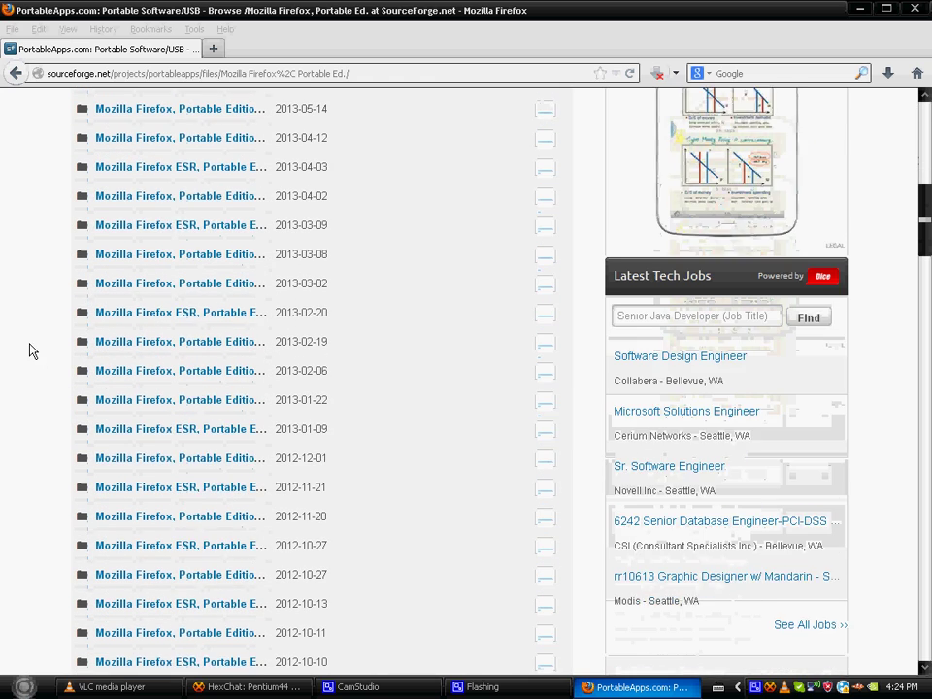
{"action": "left_click_drag", "start_coordinate": [84, 202], "coordinate": [2, 215]}
{"action": "left_click", "coordinate": [173, 131]}
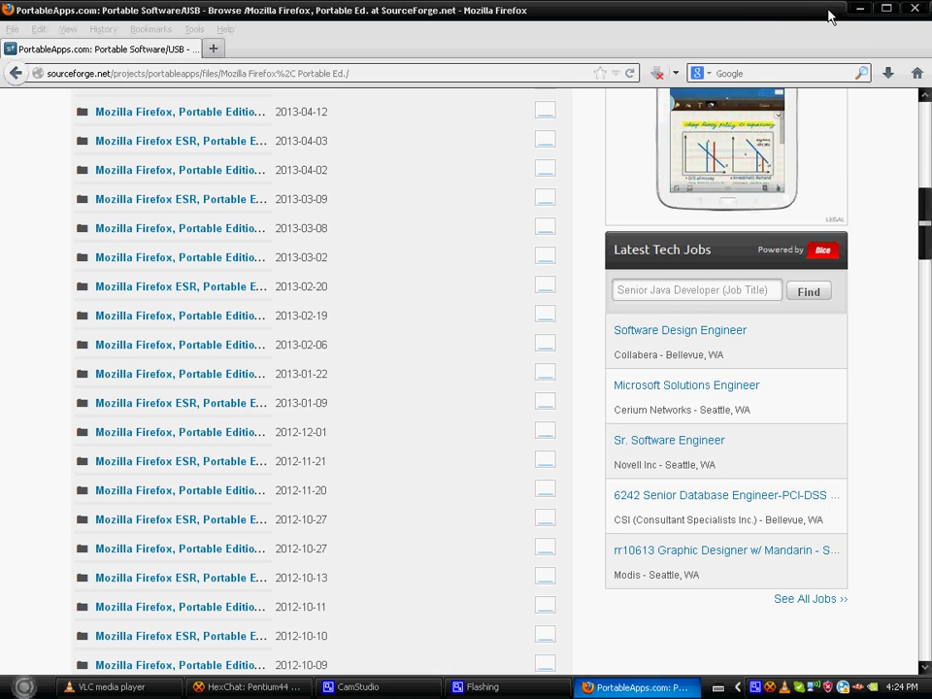
{"action": "scroll", "coordinate": [554, 224], "scroll_direction": "up", "scroll_amount": 8}
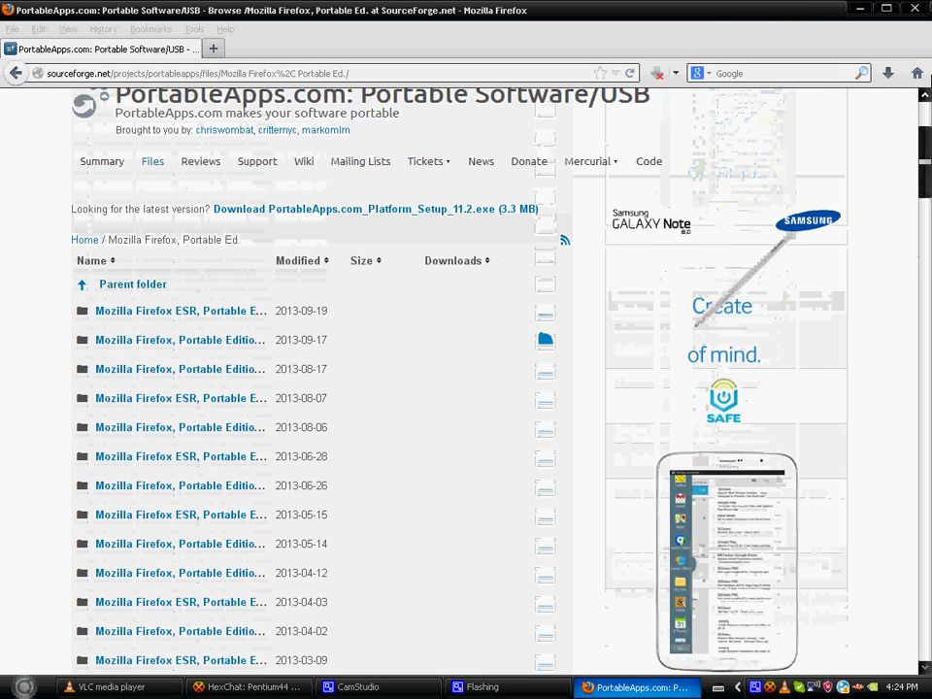
Step: Minimize the browser and open the Downloads folder inside My Documents
{"action": "left_click", "coordinate": [859, 8]}
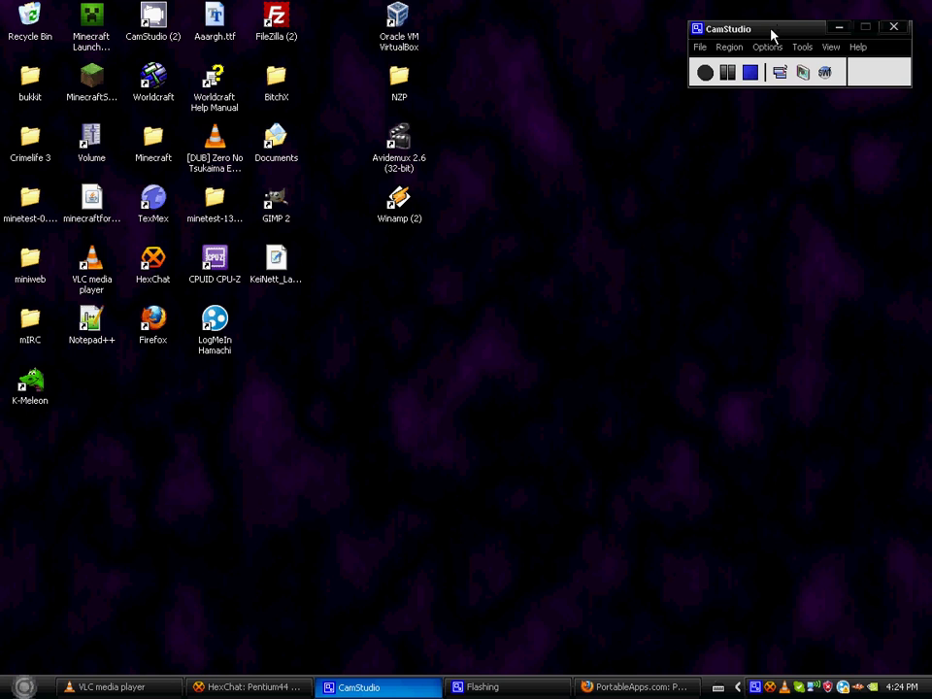
{"action": "left_click_drag", "start_coordinate": [772, 31], "coordinate": [773, 24]}
{"action": "left_click", "coordinate": [3, 688]}
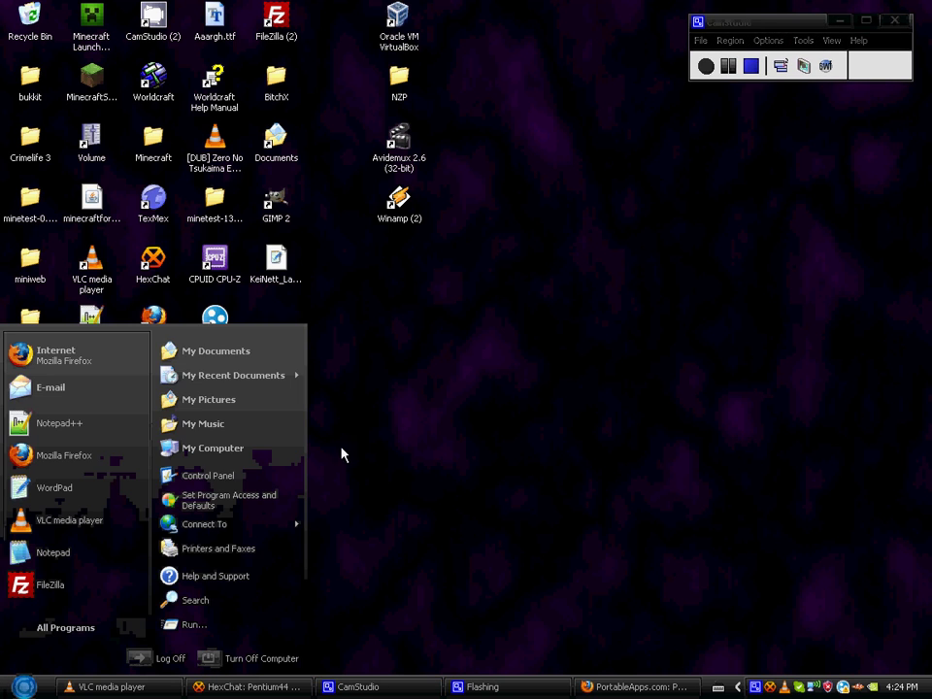
{"action": "left_click", "coordinate": [285, 366]}
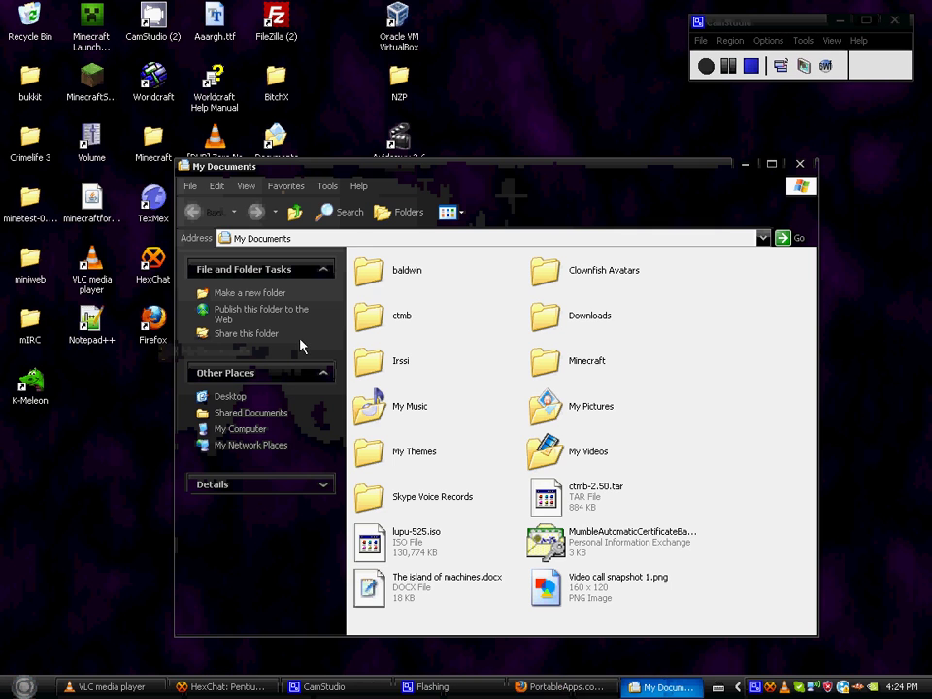
{"action": "double_click", "coordinate": [539, 317]}
Step: Find FirefoxPortableLegacy36_3.6.26_English.paf.exe in the Downloads folder and run it, allowing it past the security warning
{"action": "scroll", "coordinate": [758, 372], "scroll_direction": "down", "scroll_amount": 5}
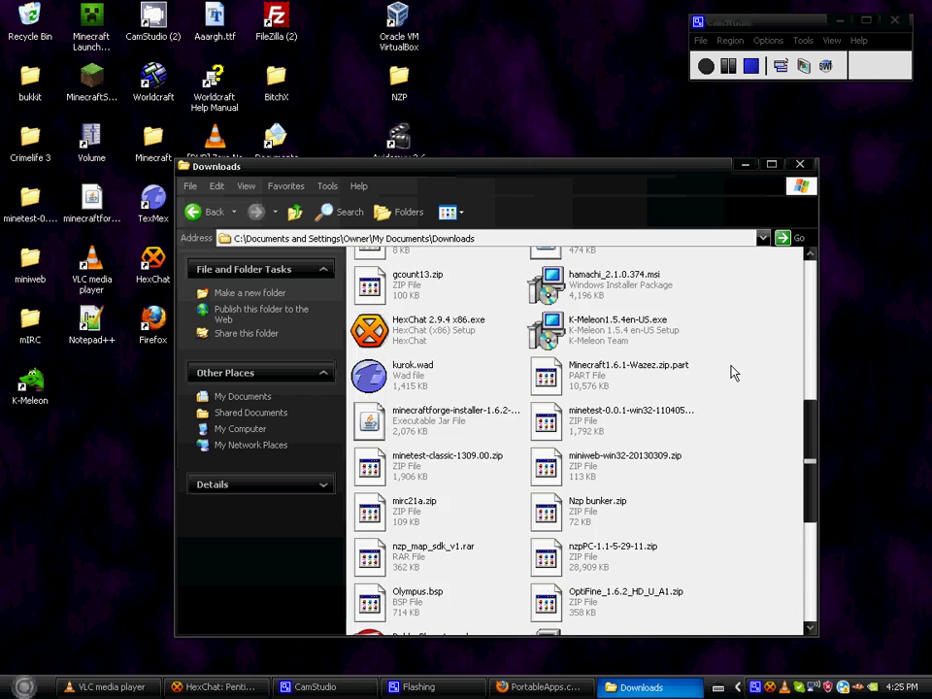
{"action": "scroll", "coordinate": [730, 370], "scroll_direction": "down", "scroll_amount": 5}
{"action": "scroll", "coordinate": [723, 445], "scroll_direction": "up", "scroll_amount": 2}
{"action": "scroll", "coordinate": [723, 445], "scroll_direction": "down", "scroll_amount": 2}
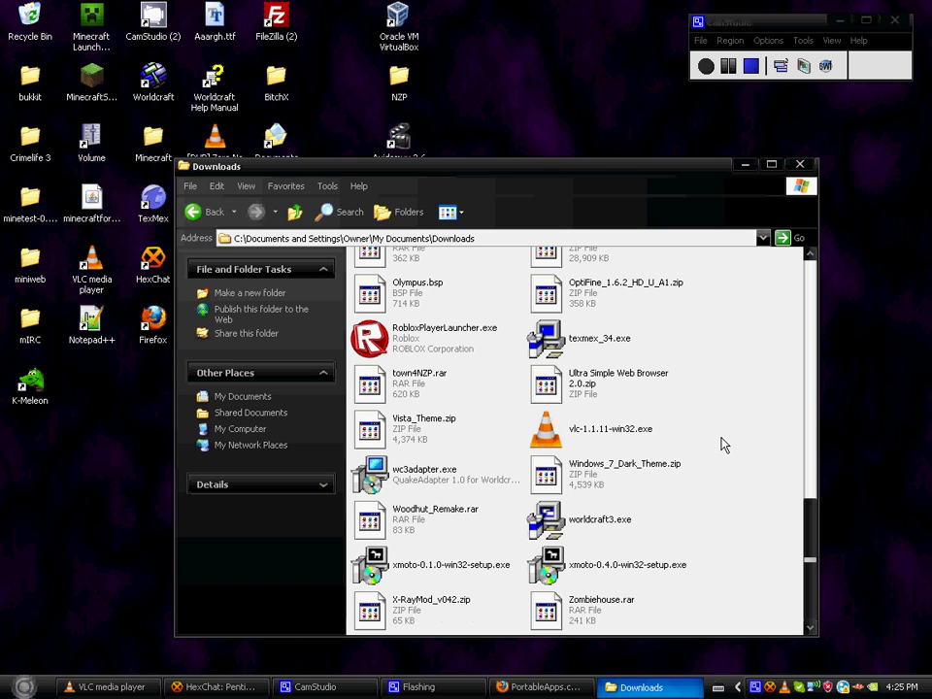
{"action": "scroll", "coordinate": [724, 445], "scroll_direction": "up", "scroll_amount": 12}
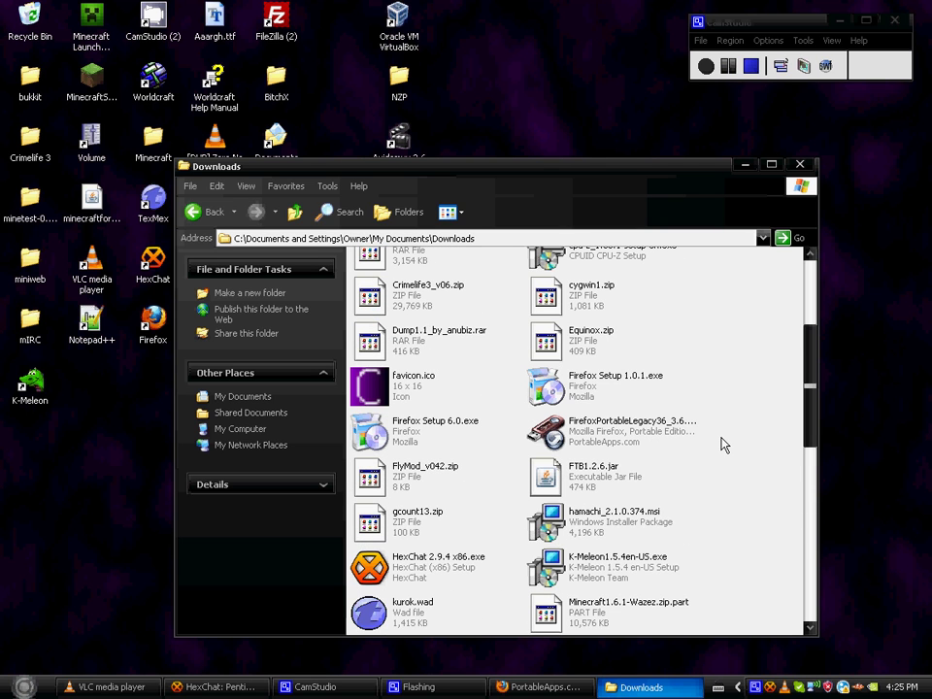
{"action": "left_click_drag", "start_coordinate": [731, 428], "coordinate": [521, 449]}
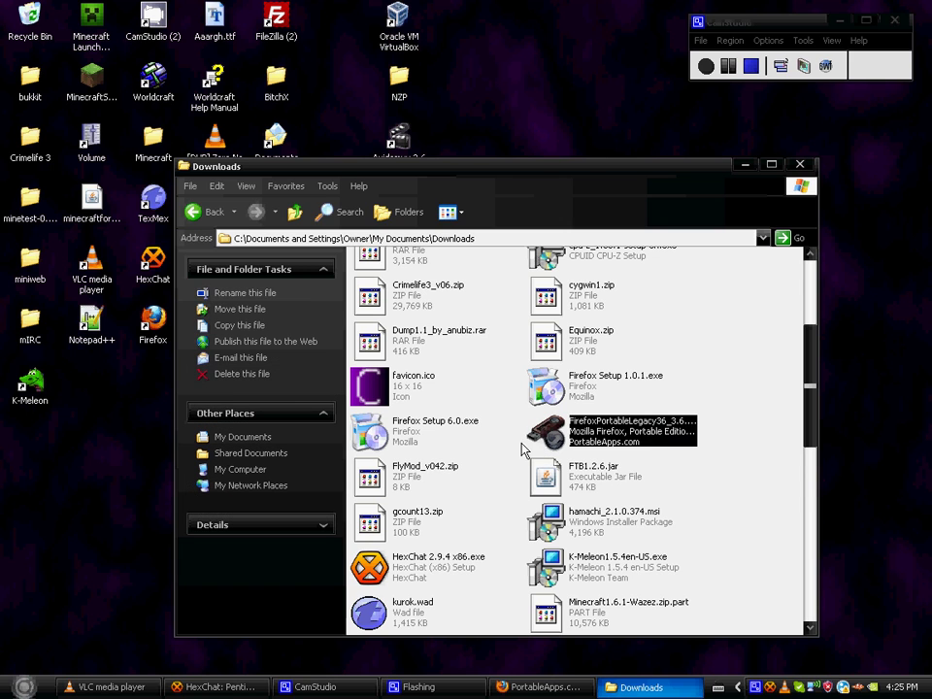
{"action": "double_click", "coordinate": [593, 426]}
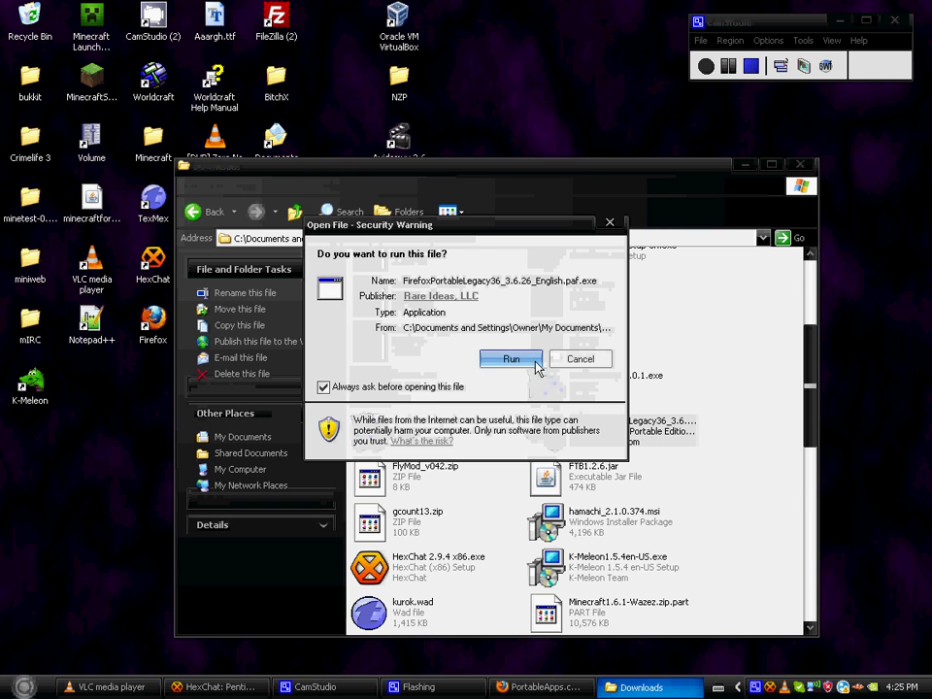
{"action": "left_click", "coordinate": [513, 360]}
Step: Advance the portable Firefox setup wizard past its welcome page to the install location choice
{"action": "left_click_drag", "start_coordinate": [503, 187], "coordinate": [489, 226]}
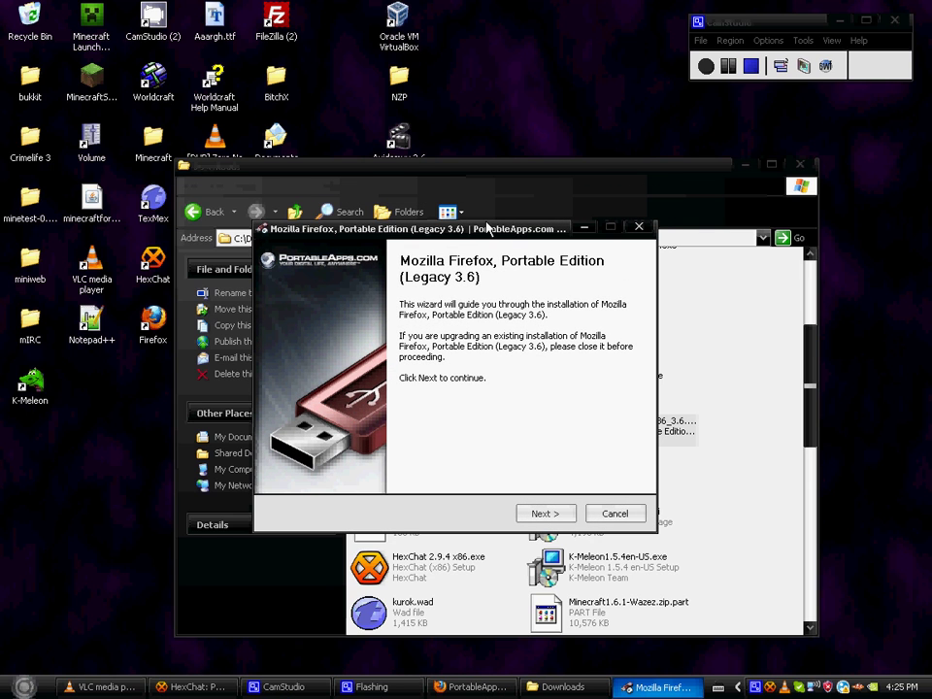
{"action": "left_click", "coordinate": [553, 514]}
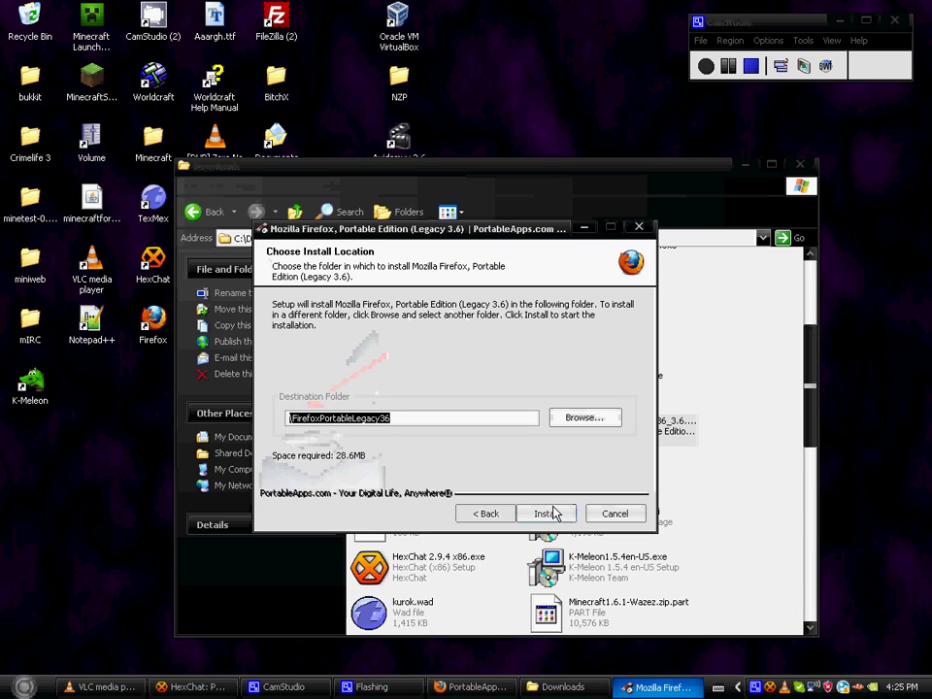
{"action": "left_click", "coordinate": [466, 418]}
{"action": "double_click", "coordinate": [470, 417]}
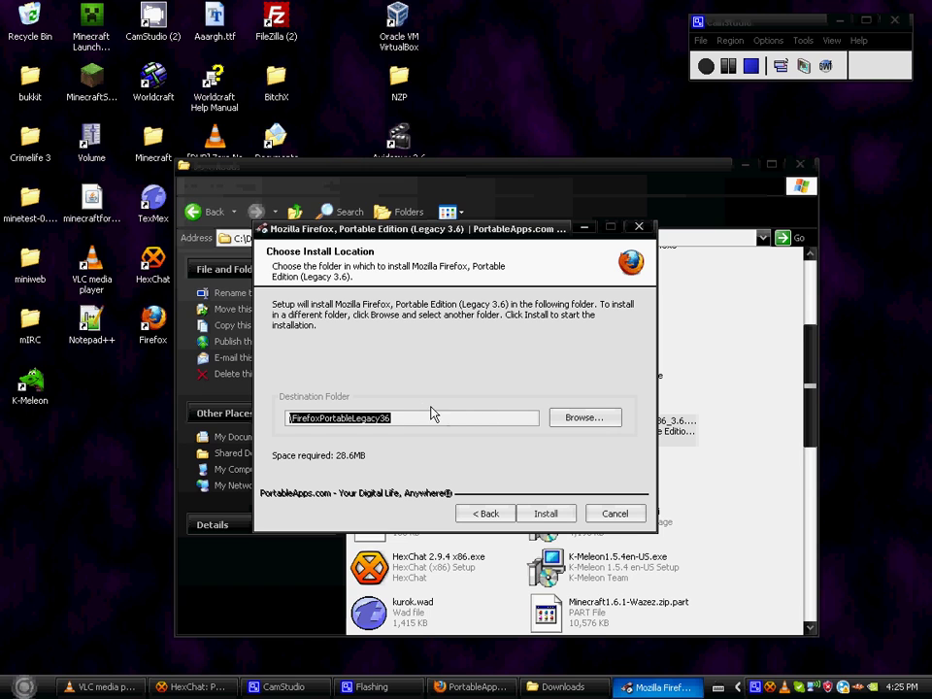
Step: Browse for the install location and choose the Prog folder on the removable G: drive
{"action": "left_click", "coordinate": [583, 423]}
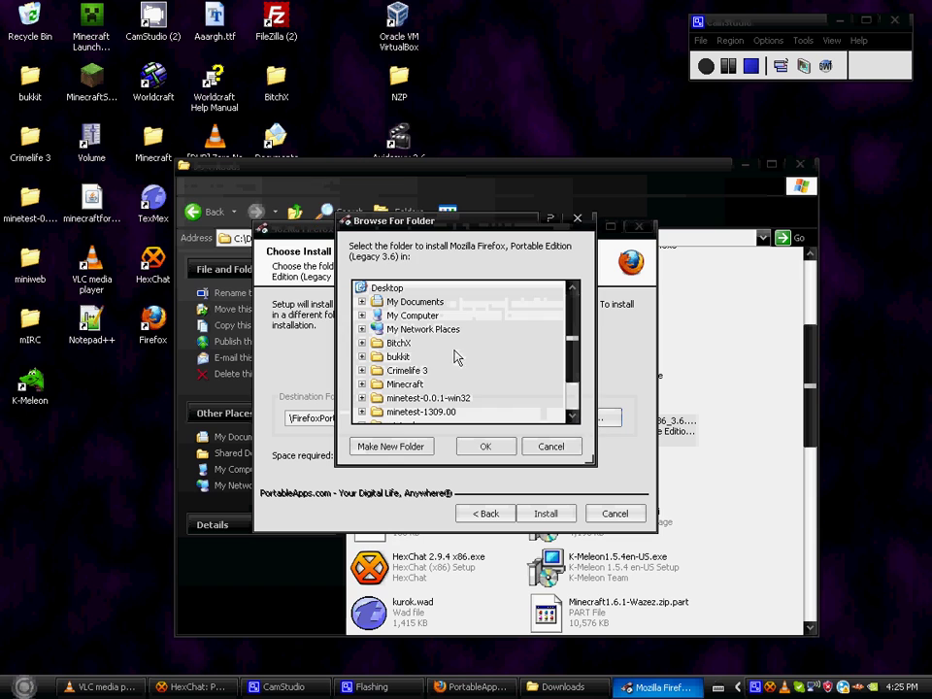
{"action": "left_click", "coordinate": [363, 330]}
{"action": "left_click", "coordinate": [362, 330]}
{"action": "left_click", "coordinate": [362, 316]}
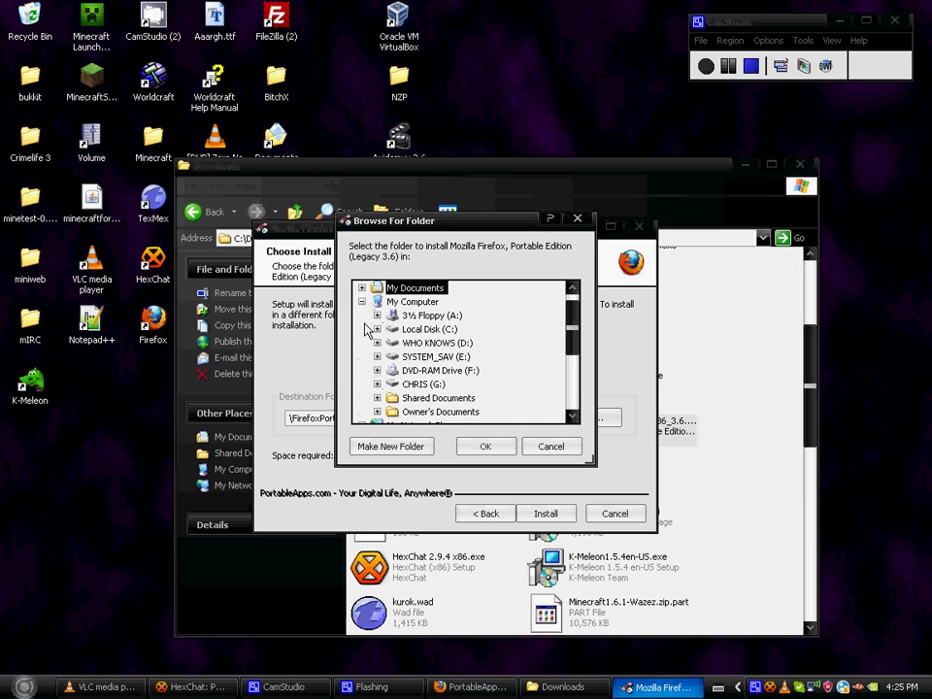
{"action": "left_click", "coordinate": [377, 381]}
{"action": "scroll", "coordinate": [398, 357], "scroll_direction": "down", "scroll_amount": 1}
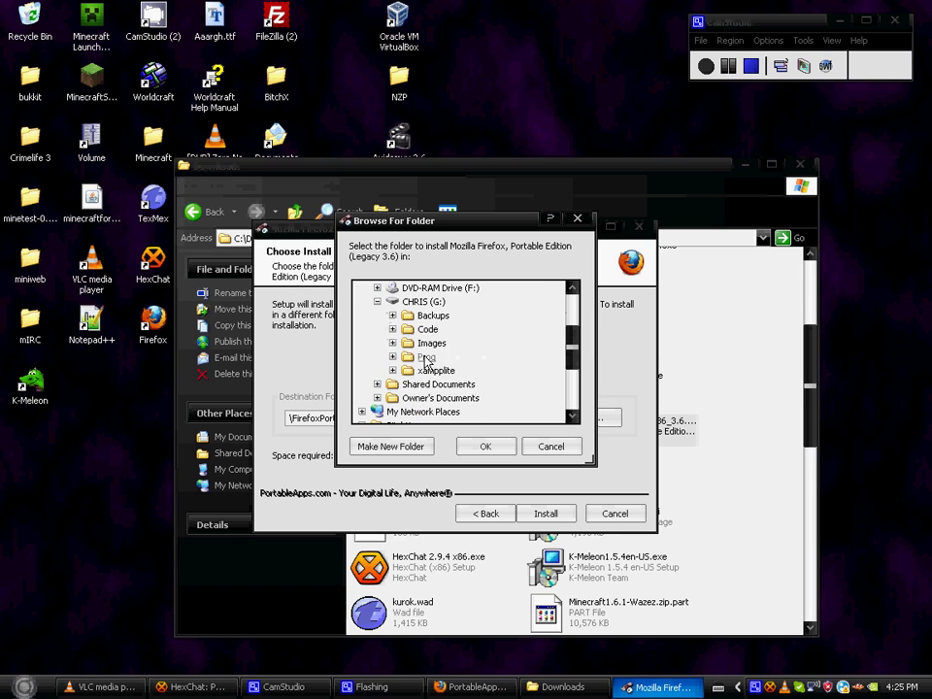
{"action": "double_click", "coordinate": [417, 357]}
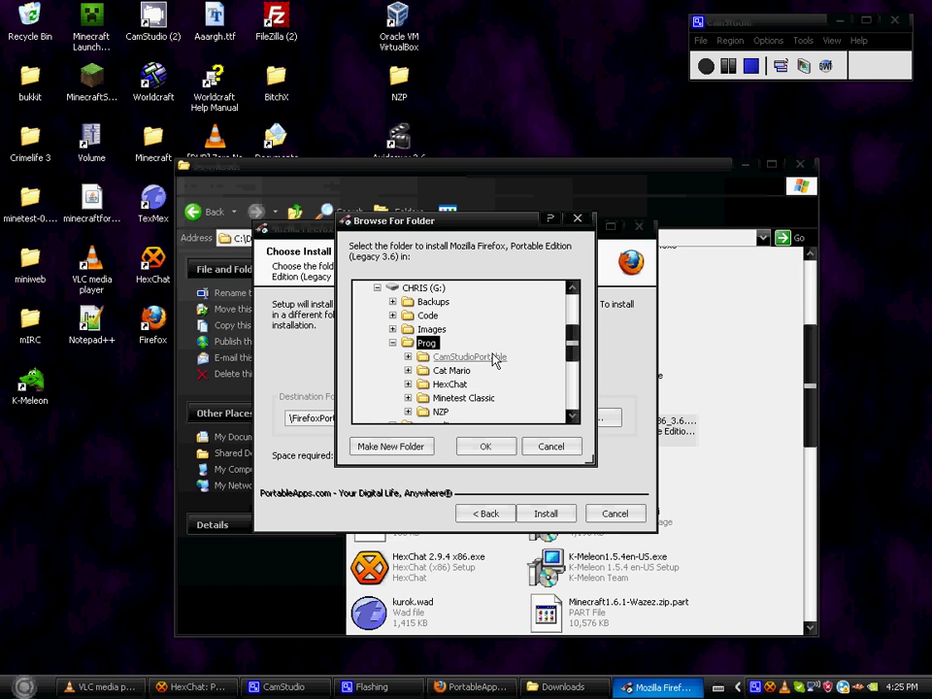
{"action": "left_click", "coordinate": [491, 446]}
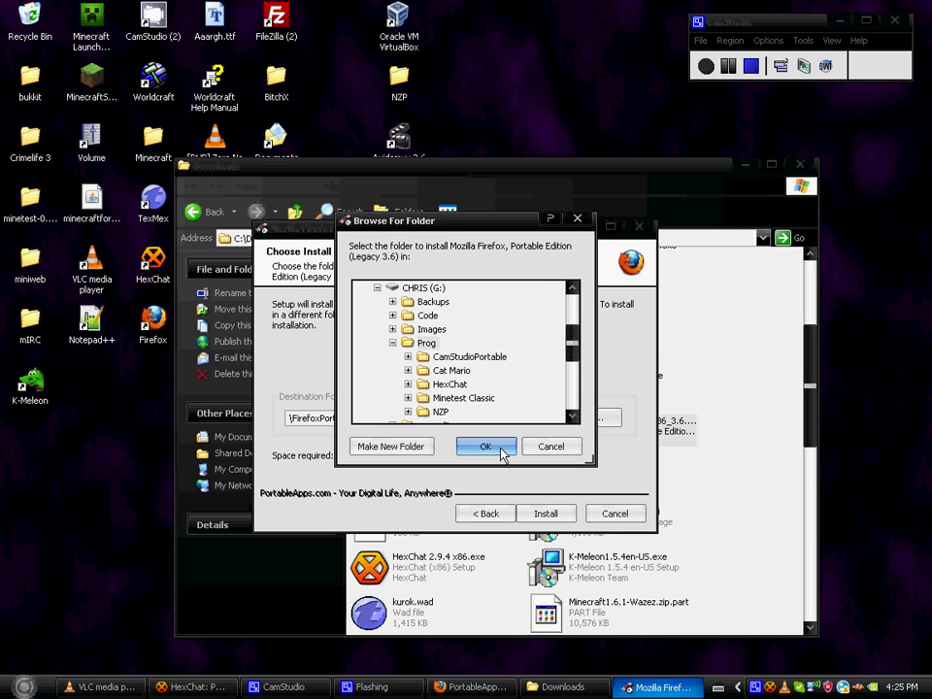
Step: Shorten the destination folder to G:\Prog\FirefoxPortable and start the installation
{"action": "left_click_drag", "start_coordinate": [437, 418], "coordinate": [383, 419]}
{"action": "key", "text": "BackSpace"}
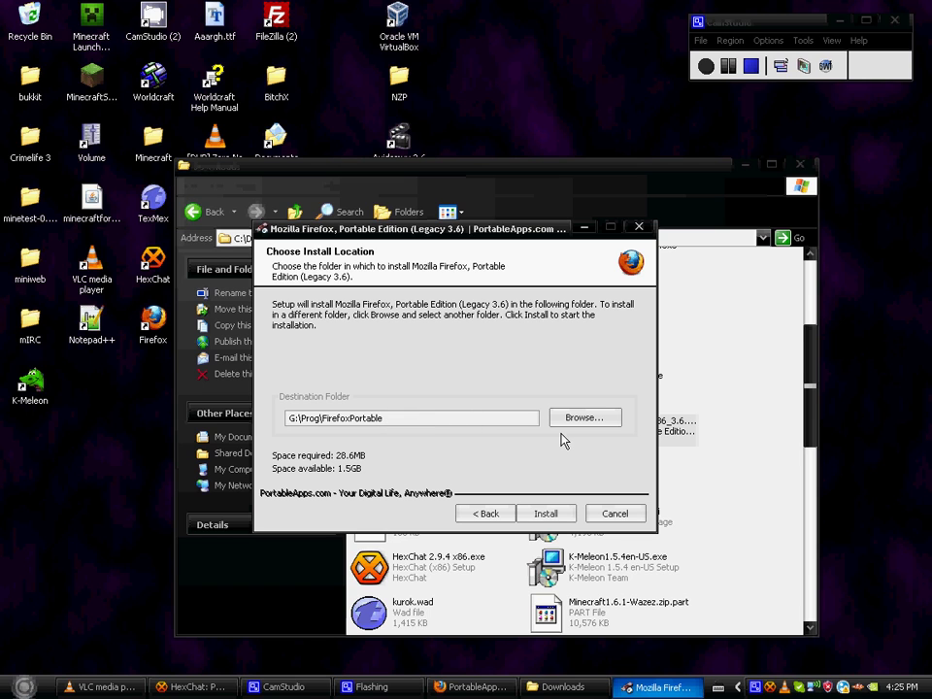
{"action": "left_click", "coordinate": [544, 515]}
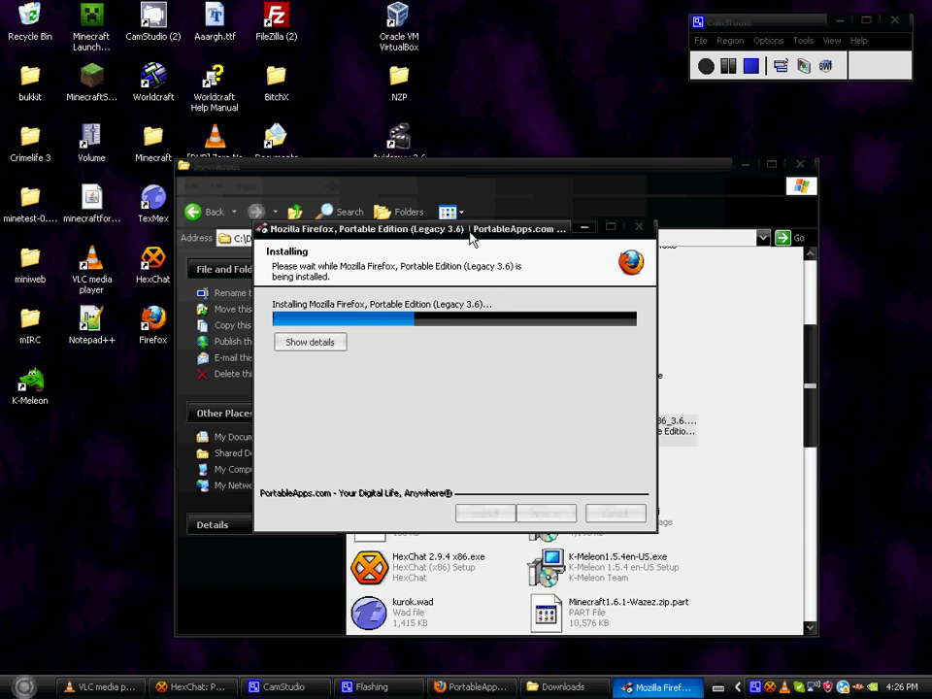
Step: Move the installer and Downloads windows apart, and finish the setup wizard once installation completes
{"action": "left_click_drag", "start_coordinate": [470, 234], "coordinate": [257, 69]}
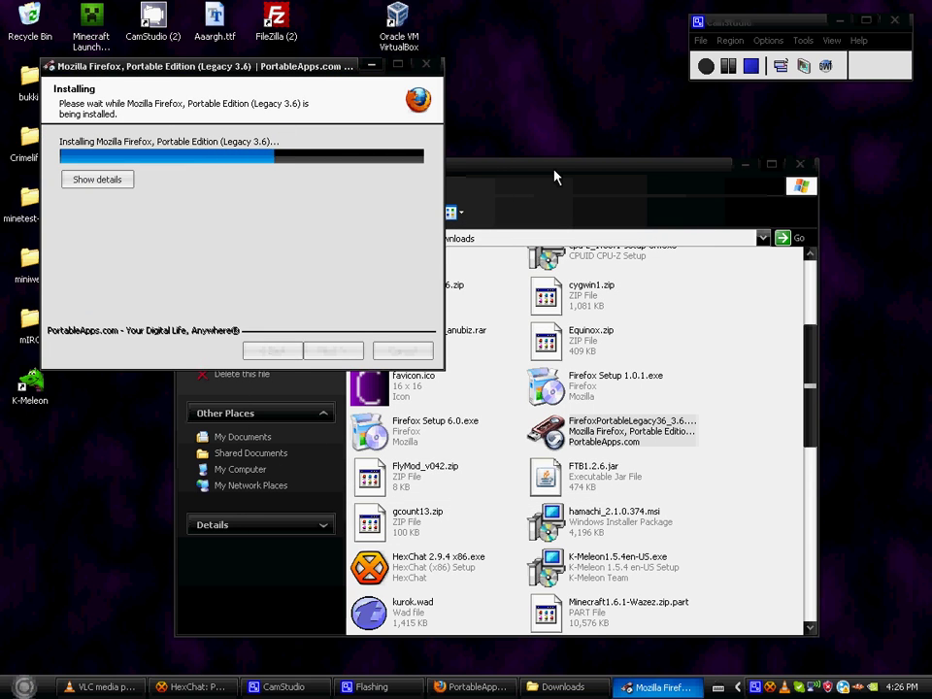
{"action": "left_click_drag", "start_coordinate": [557, 177], "coordinate": [575, 160]}
{"action": "left_click", "coordinate": [350, 82]}
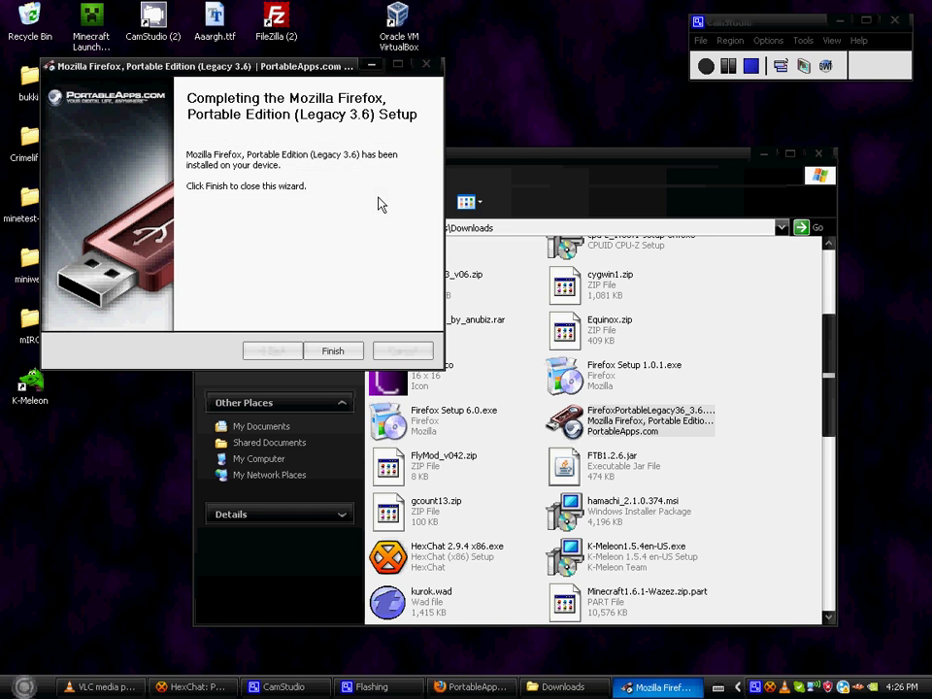
{"action": "left_click", "coordinate": [334, 350]}
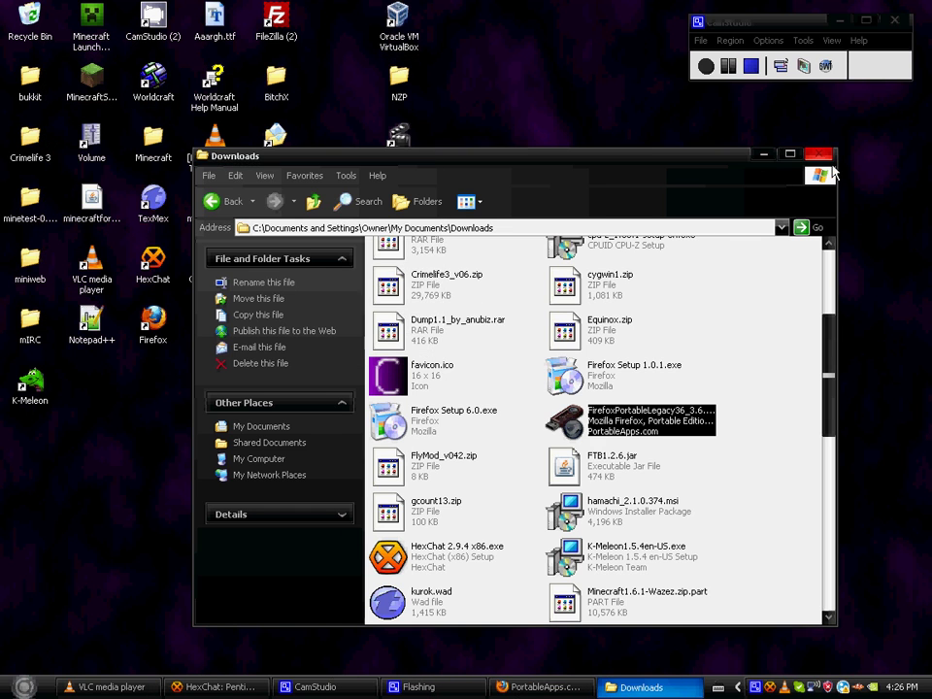
Step: Close the Downloads folder, the SourceForge browser window and VLC media player
{"action": "left_click", "coordinate": [818, 153]}
{"action": "left_click", "coordinate": [627, 688]}
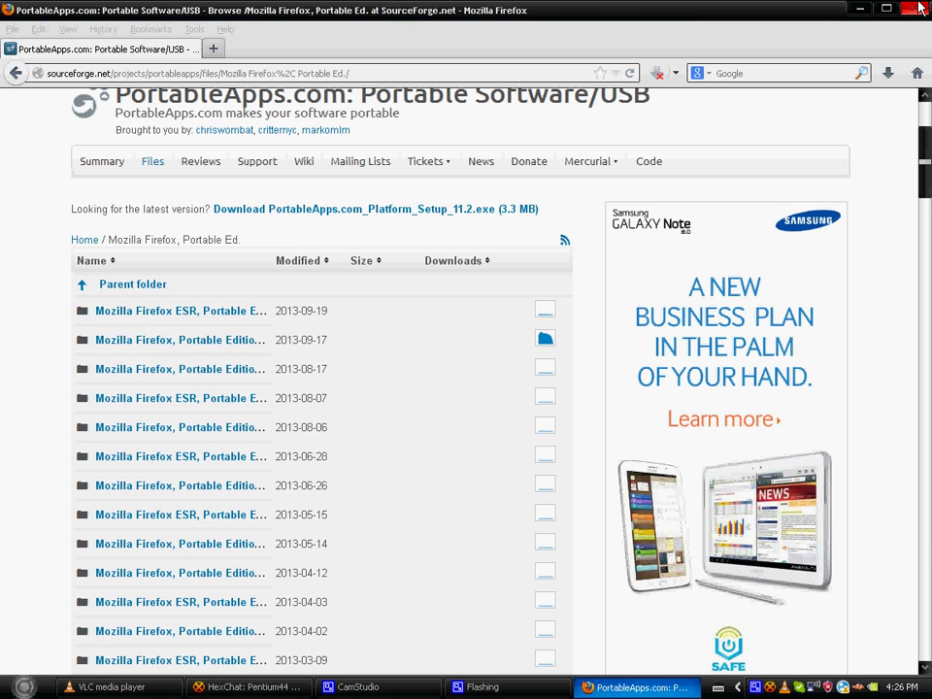
{"action": "left_click", "coordinate": [923, 7]}
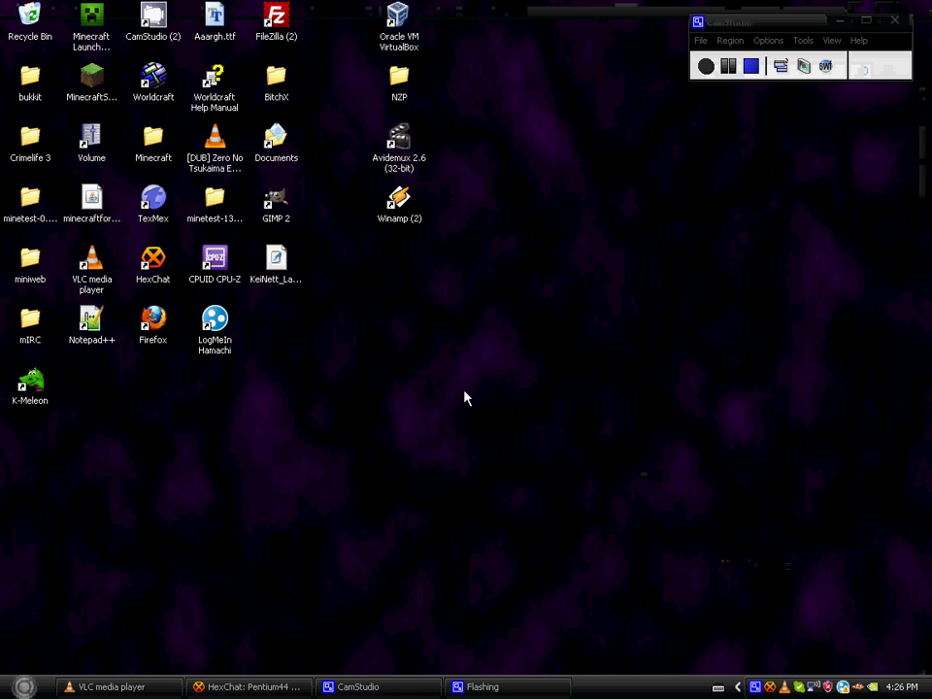
{"action": "left_click", "coordinate": [175, 686]}
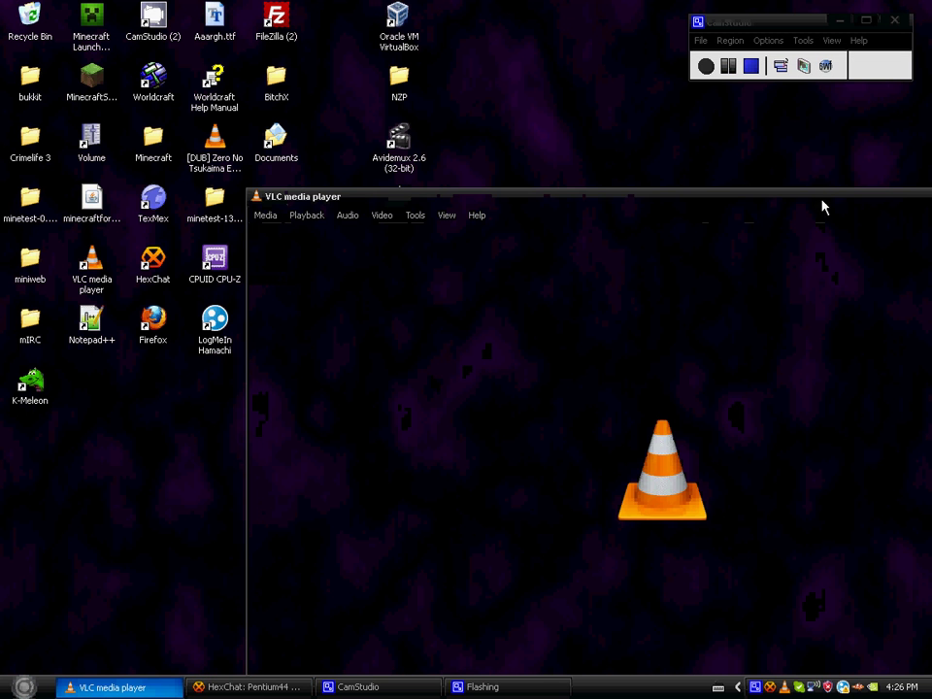
{"action": "left_click", "coordinate": [795, 194]}
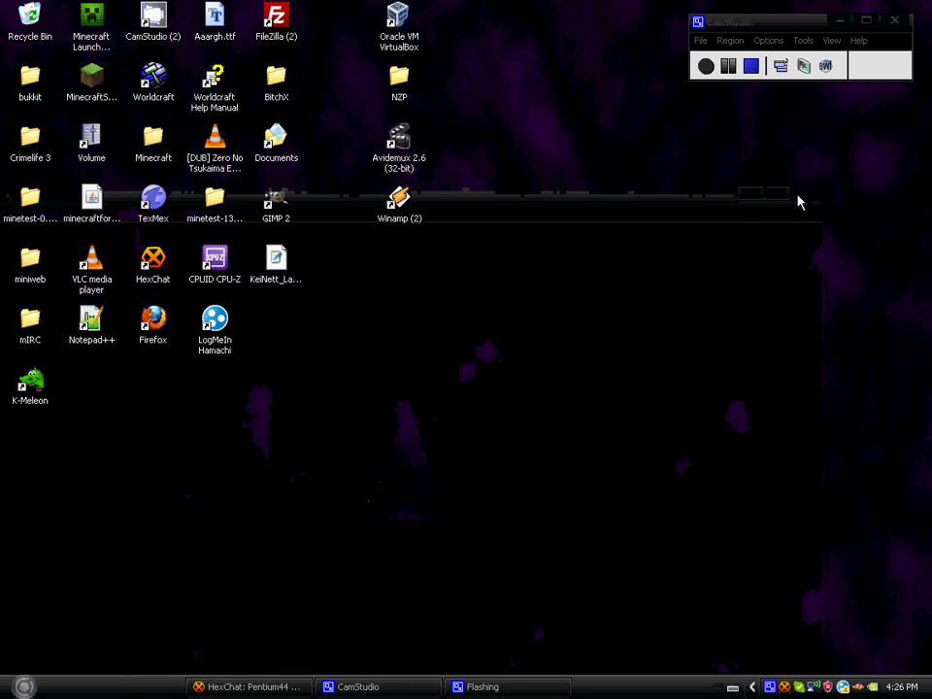
Step: Open My Computer and go to the FirefoxPortable folder inside Prog on the G: drive
{"action": "key", "text": "super"}
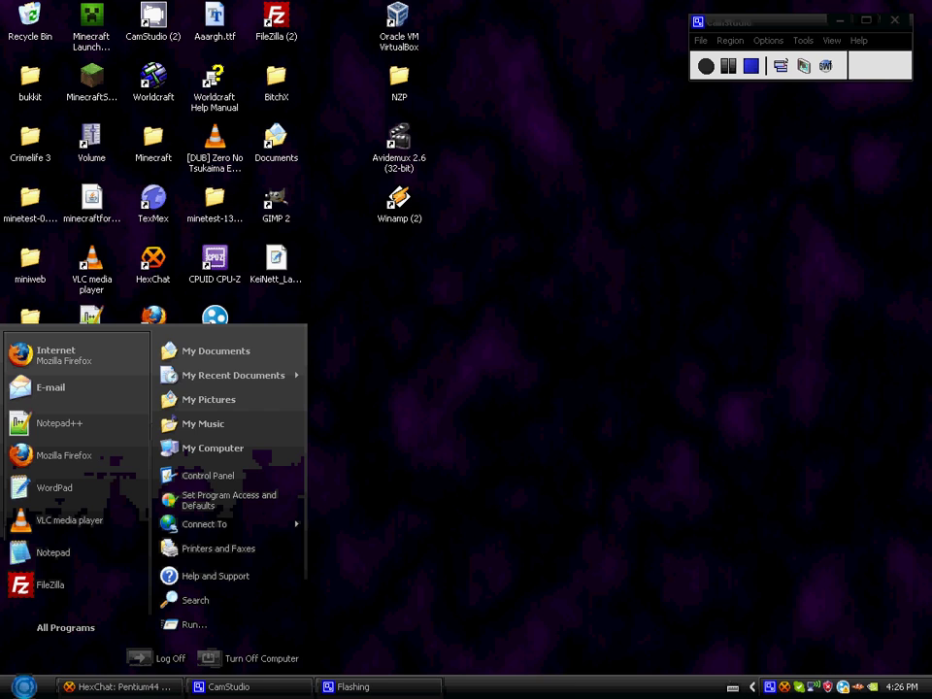
{"action": "left_click", "coordinate": [224, 460]}
{"action": "double_click", "coordinate": [380, 544]}
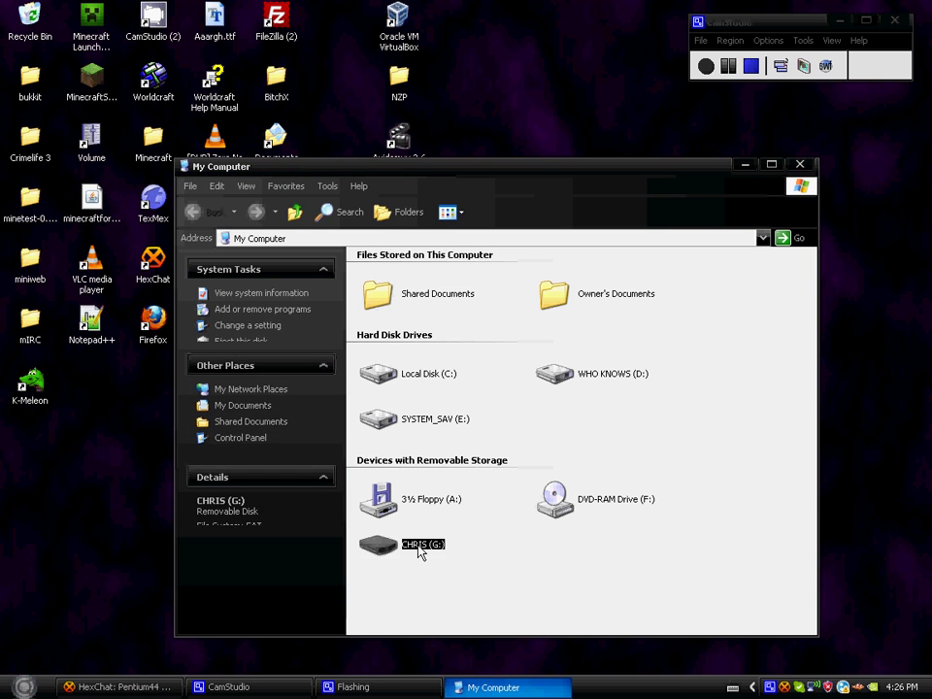
{"action": "key", "text": "ctrl+a"}
{"action": "left_click", "coordinate": [519, 370]}
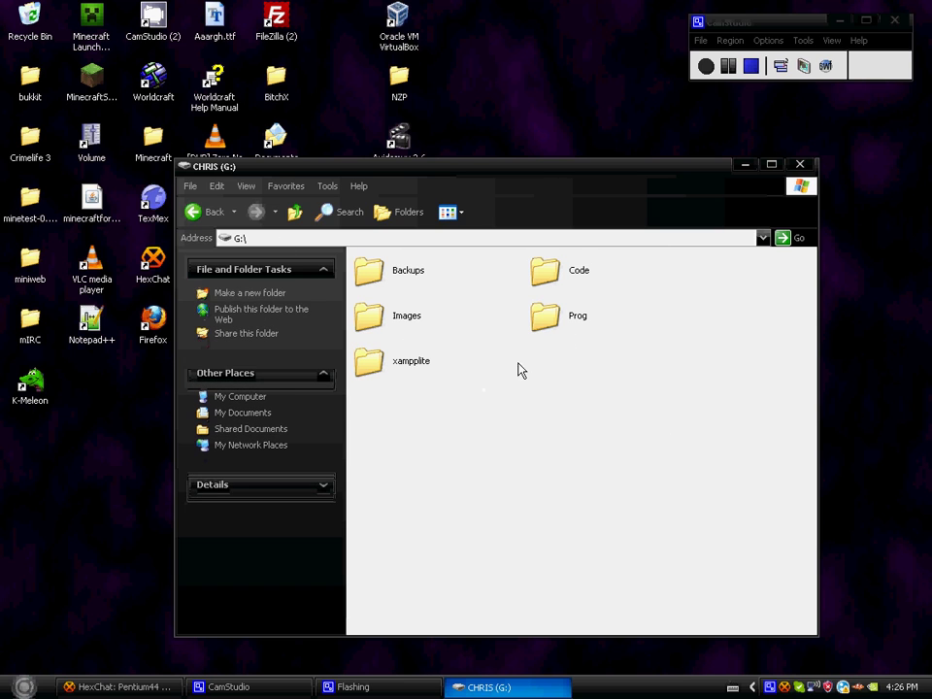
{"action": "left_click", "coordinate": [549, 327]}
{"action": "double_click", "coordinate": [550, 327]}
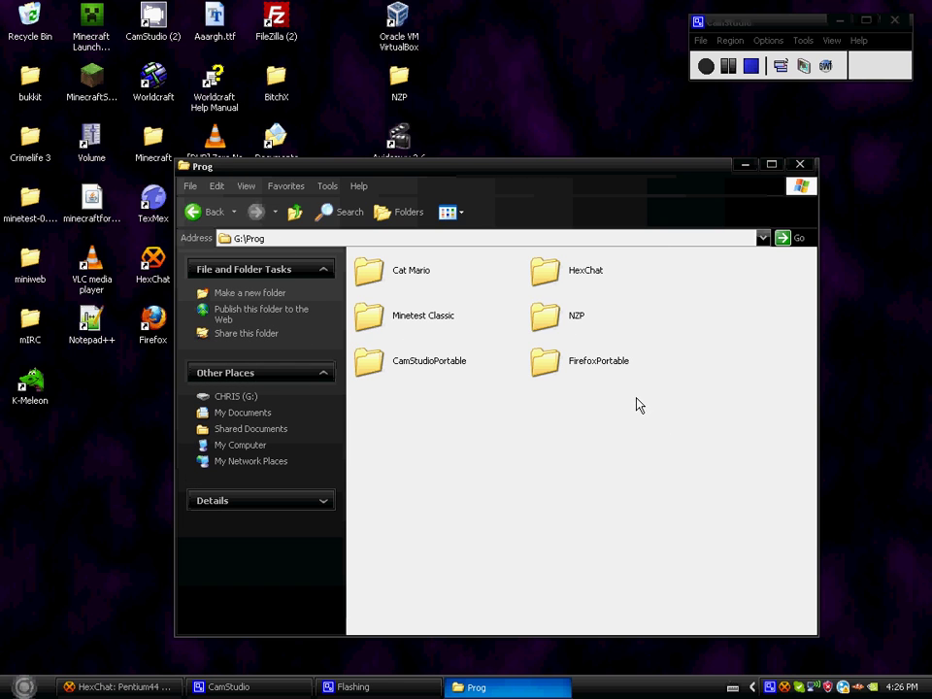
{"action": "double_click", "coordinate": [541, 362]}
Step: Launch FirefoxPortable.exe and reposition its browser window on the desktop
{"action": "left_click_drag", "start_coordinate": [629, 468], "coordinate": [399, 270]}
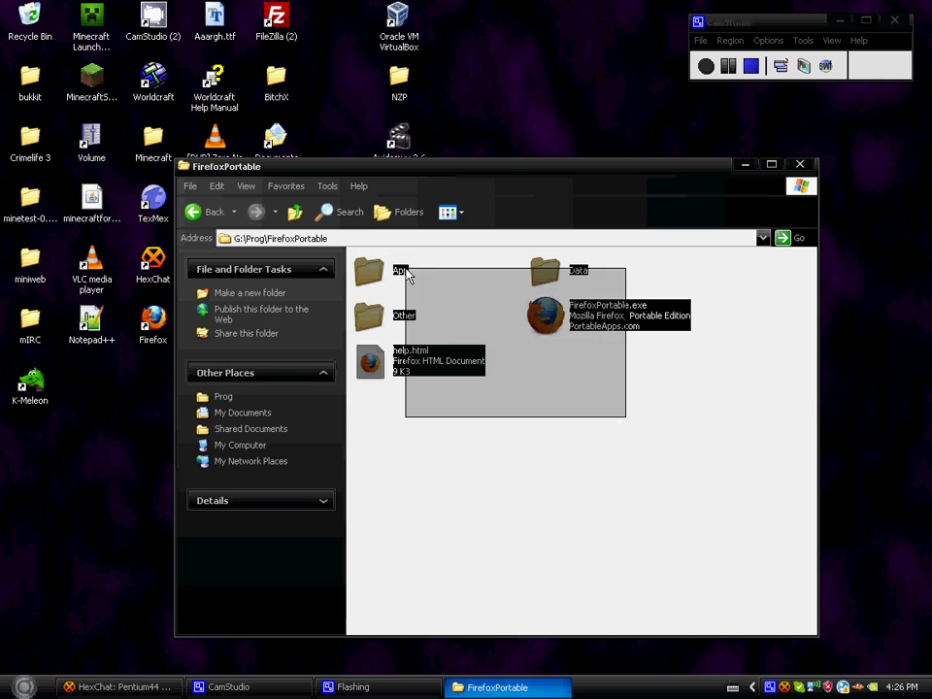
{"action": "left_click", "coordinate": [684, 451]}
{"action": "left_click", "coordinate": [579, 333]}
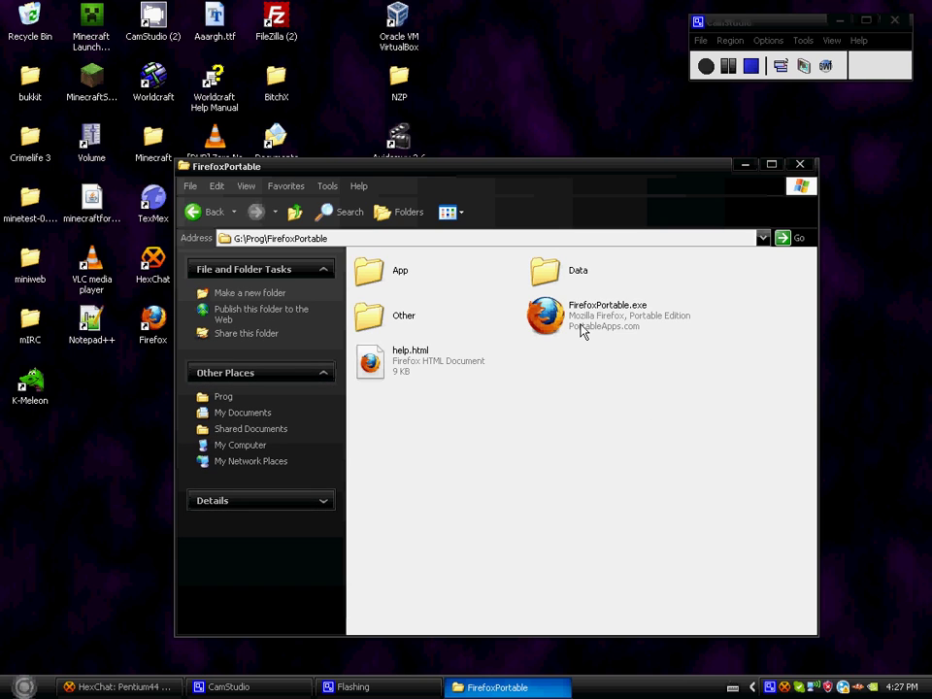
{"action": "double_click", "coordinate": [583, 330]}
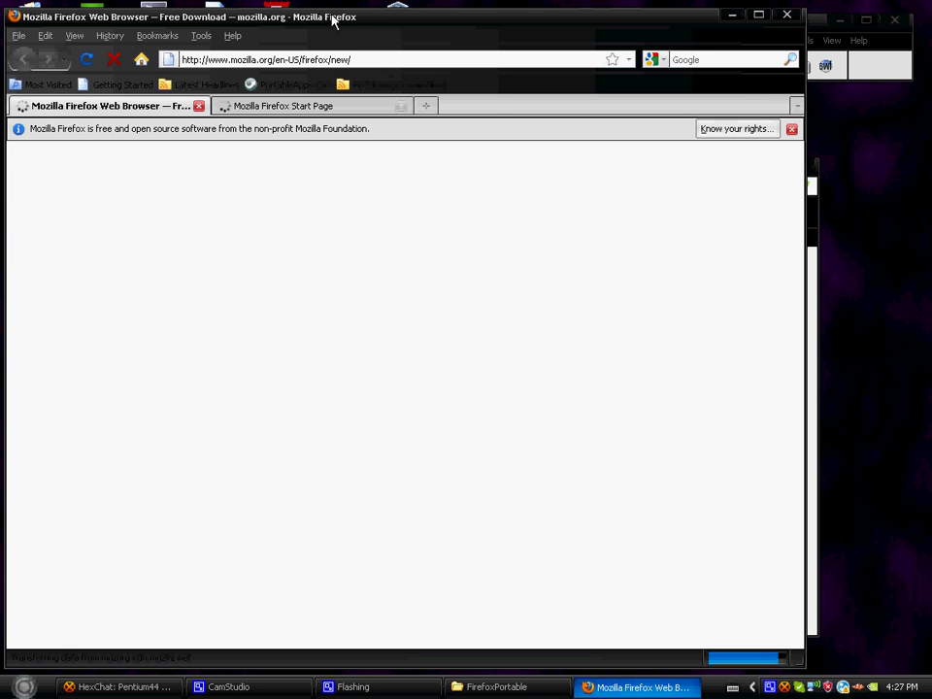
{"action": "left_click_drag", "start_coordinate": [347, 17], "coordinate": [409, 32]}
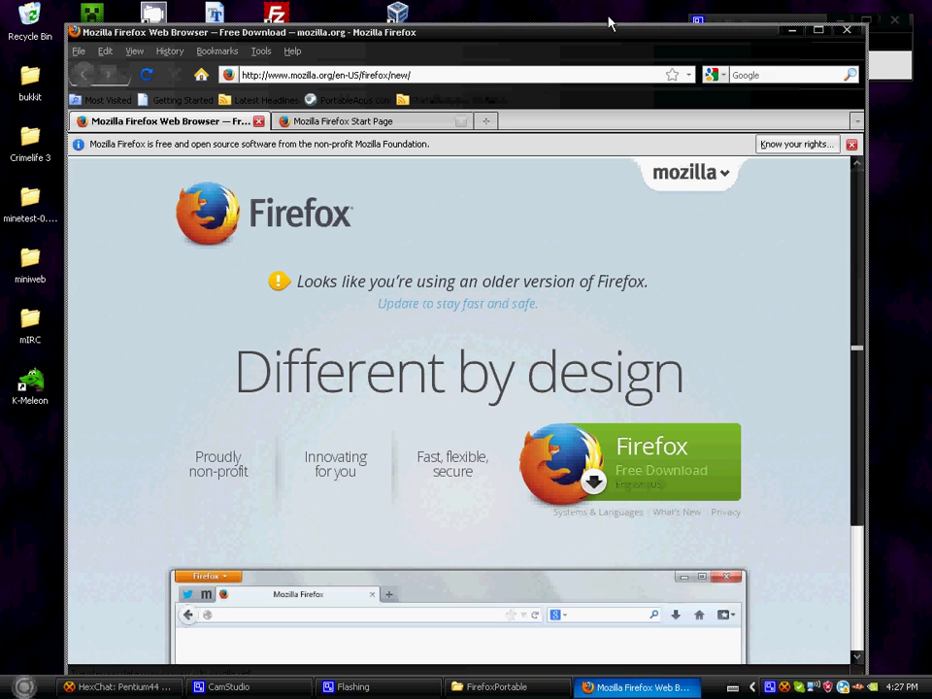
{"action": "left_click_drag", "start_coordinate": [274, 33], "coordinate": [275, 20]}
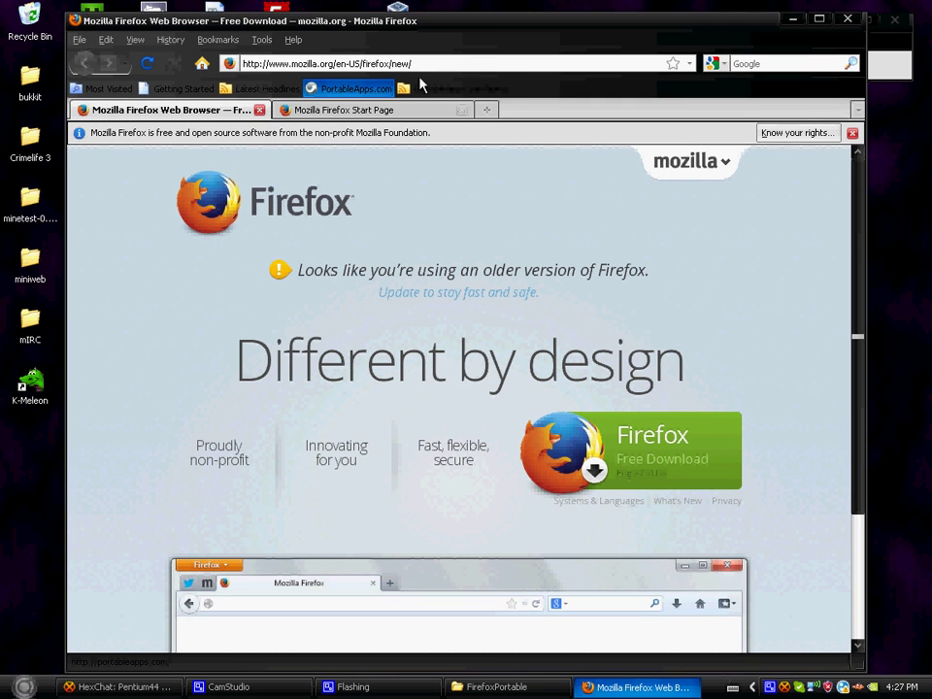
Step: Replace the two startup tabs with a new blank tab and load google.com in it
{"action": "left_click", "coordinate": [261, 109]}
{"action": "left_click", "coordinate": [283, 111]}
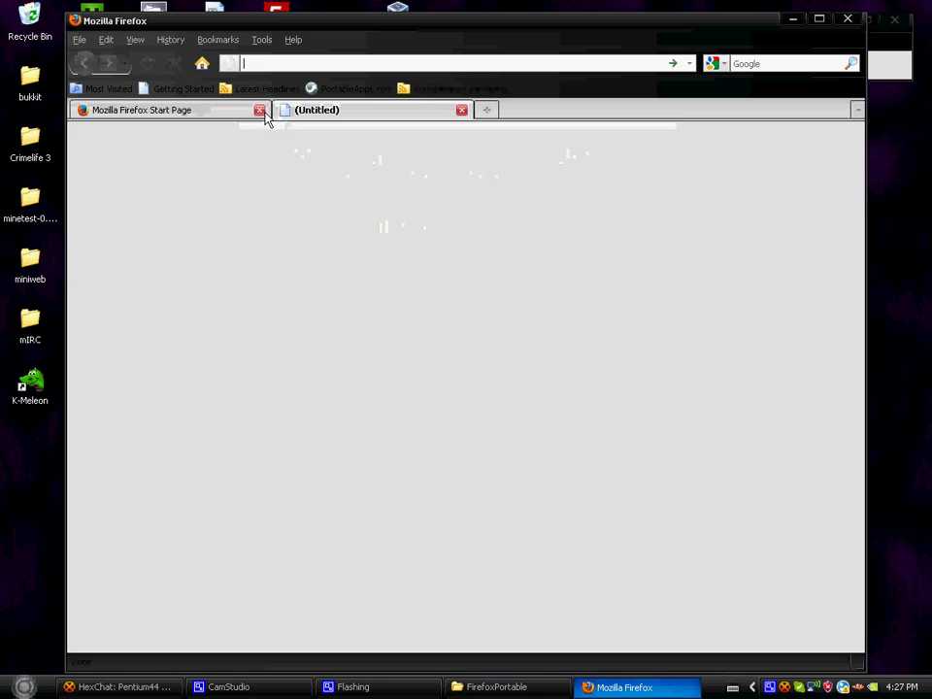
{"action": "left_click", "coordinate": [261, 109]}
{"action": "type", "text": "google.com"}
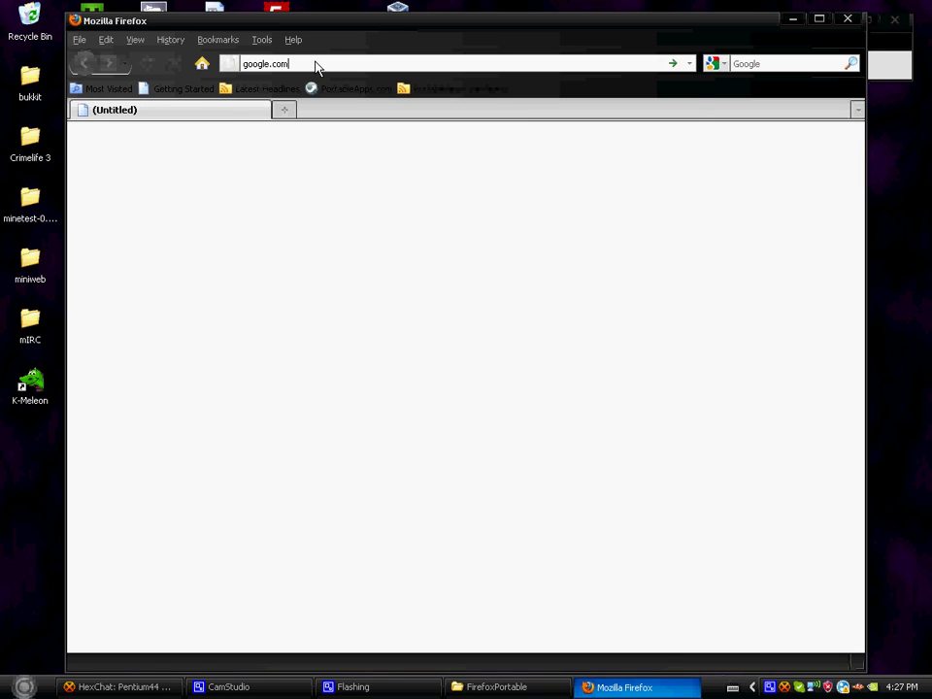
{"action": "key", "text": "Return"}
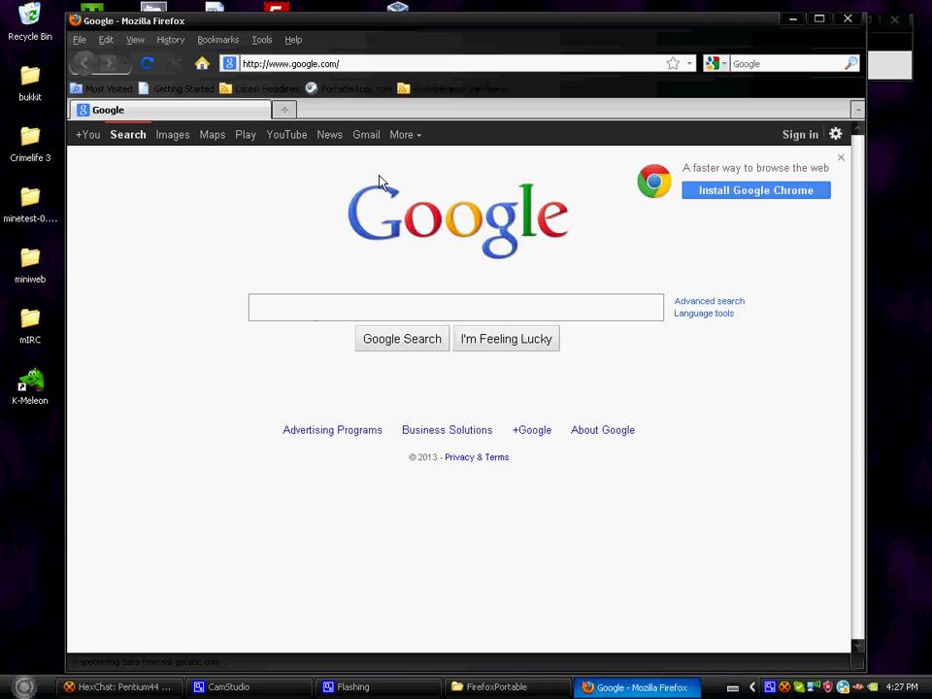
Step: Go to cddo.us and open the site's Forum page
{"action": "left_click", "coordinate": [350, 64]}
{"action": "type", "text": "cddo.us"}
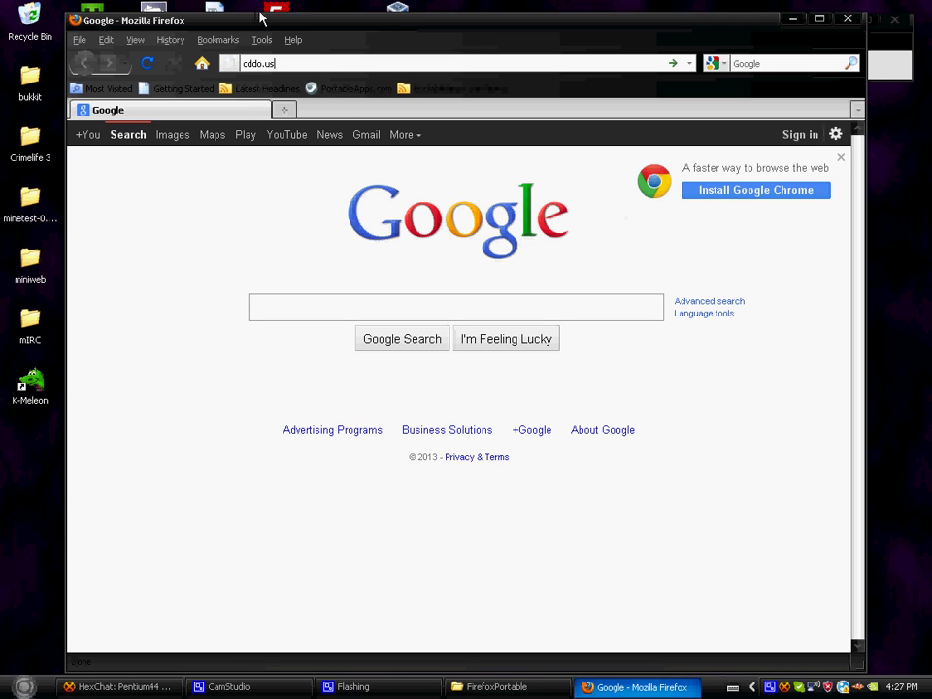
{"action": "key", "text": "Return"}
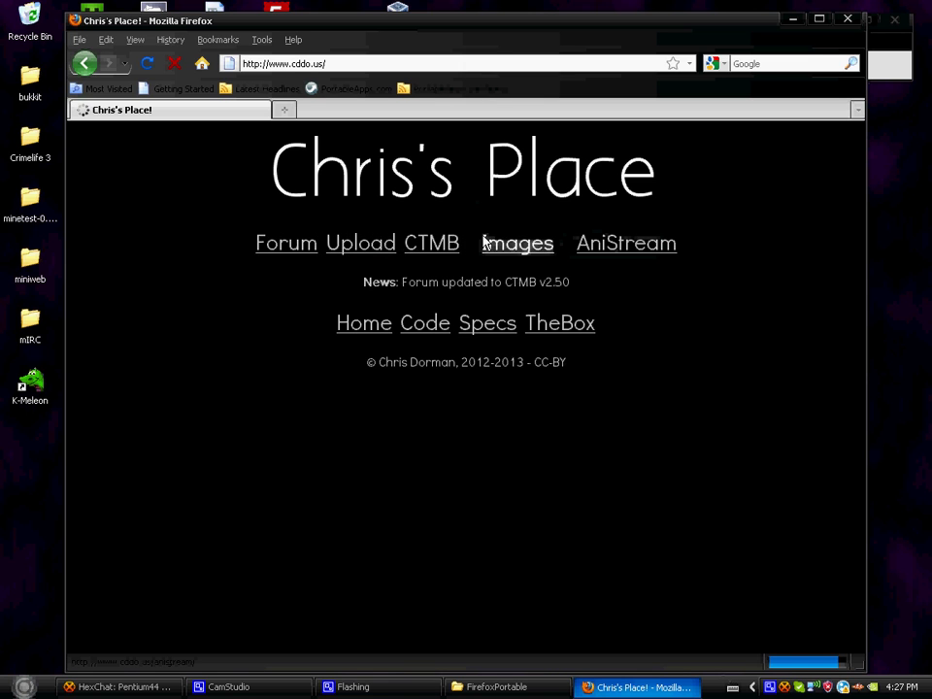
{"action": "left_click", "coordinate": [293, 245]}
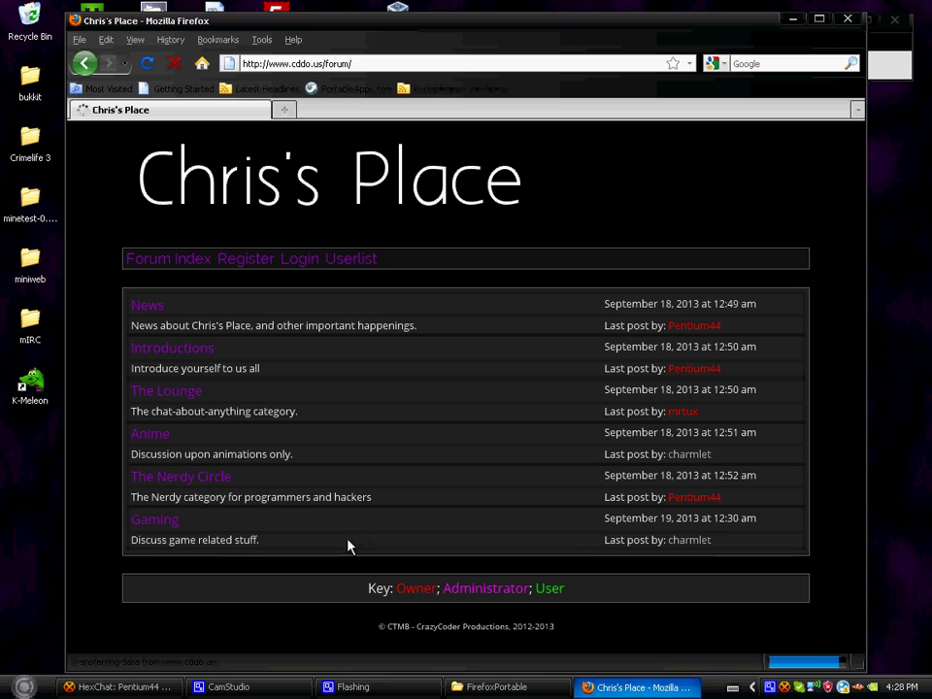
Step: Look over the topics and their posting details in the forum's News category, and return to the forum index
{"action": "left_click_drag", "start_coordinate": [347, 547], "coordinate": [292, 434]}
{"action": "left_click", "coordinate": [152, 307]}
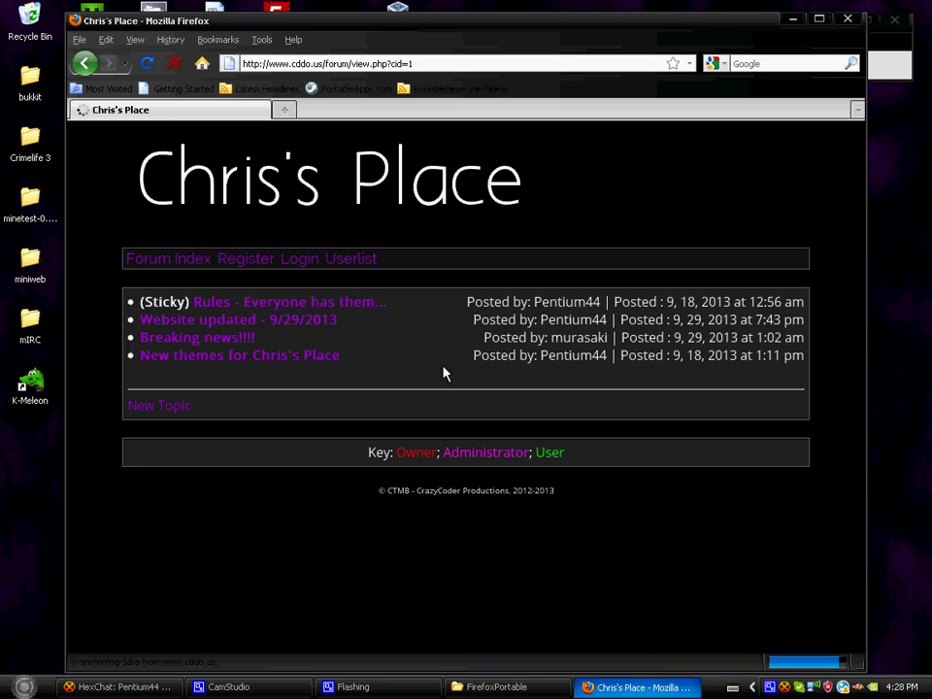
{"action": "left_click_drag", "start_coordinate": [811, 356], "coordinate": [477, 368]}
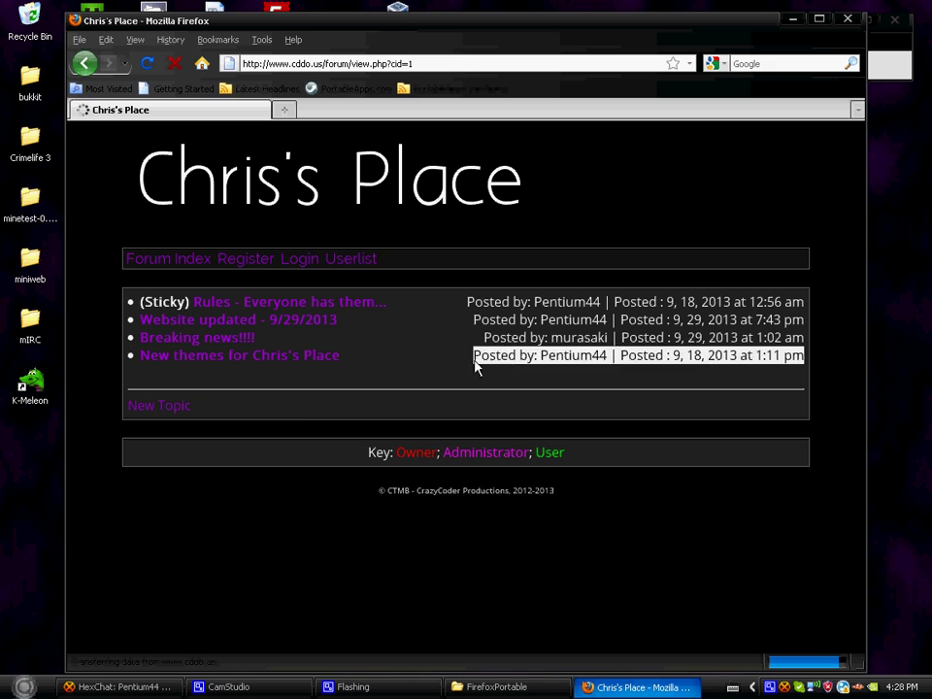
{"action": "left_click", "coordinate": [470, 365]}
{"action": "triple_click", "coordinate": [475, 358]}
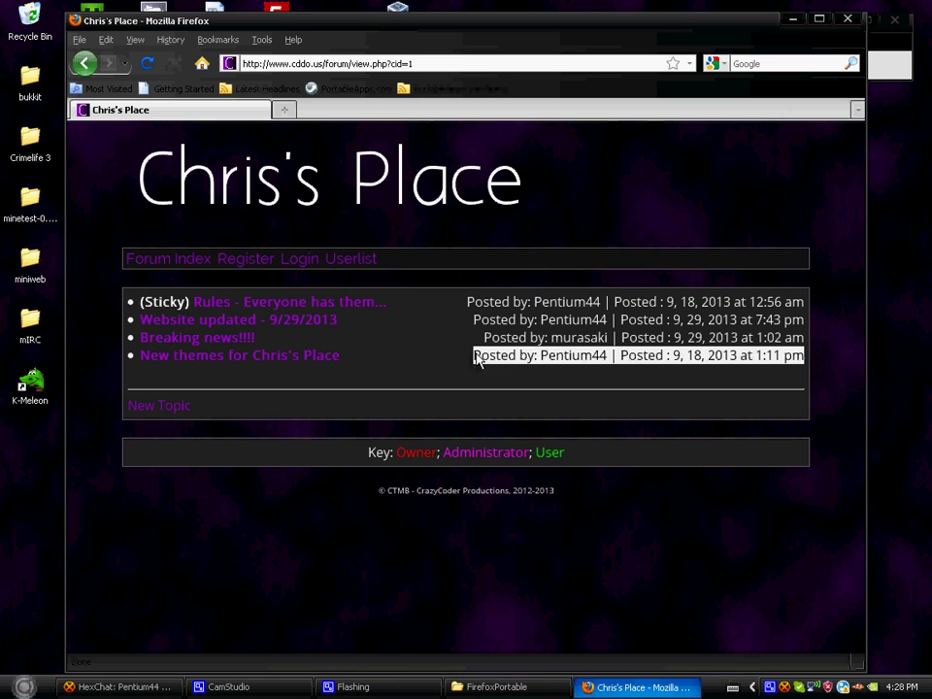
{"action": "left_click", "coordinate": [629, 312]}
{"action": "left_click_drag", "start_coordinate": [475, 312], "coordinate": [754, 434]}
{"action": "left_click", "coordinate": [642, 377]}
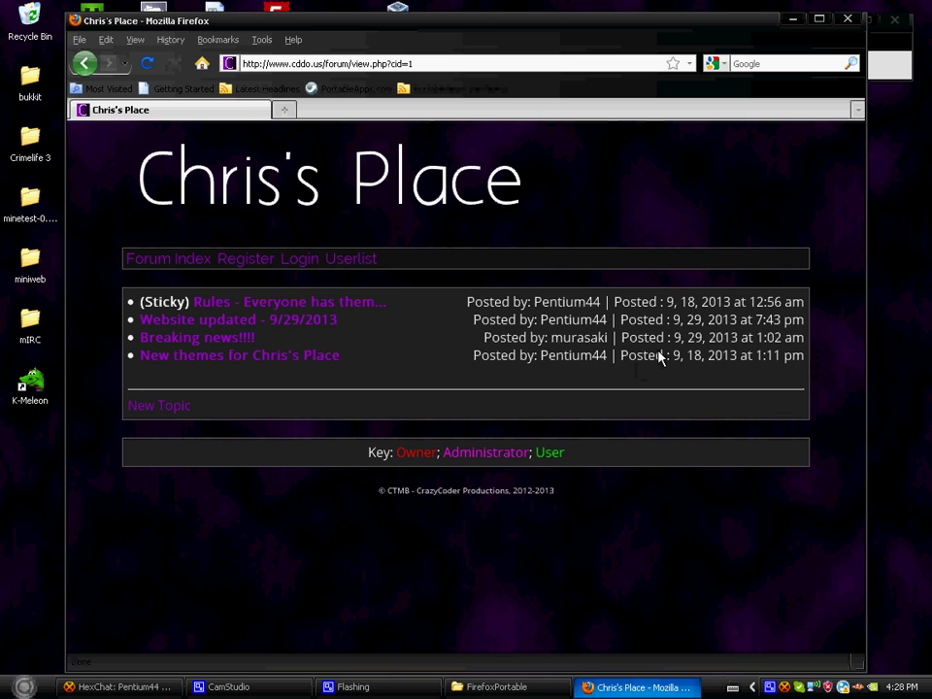
{"action": "left_click", "coordinate": [152, 257]}
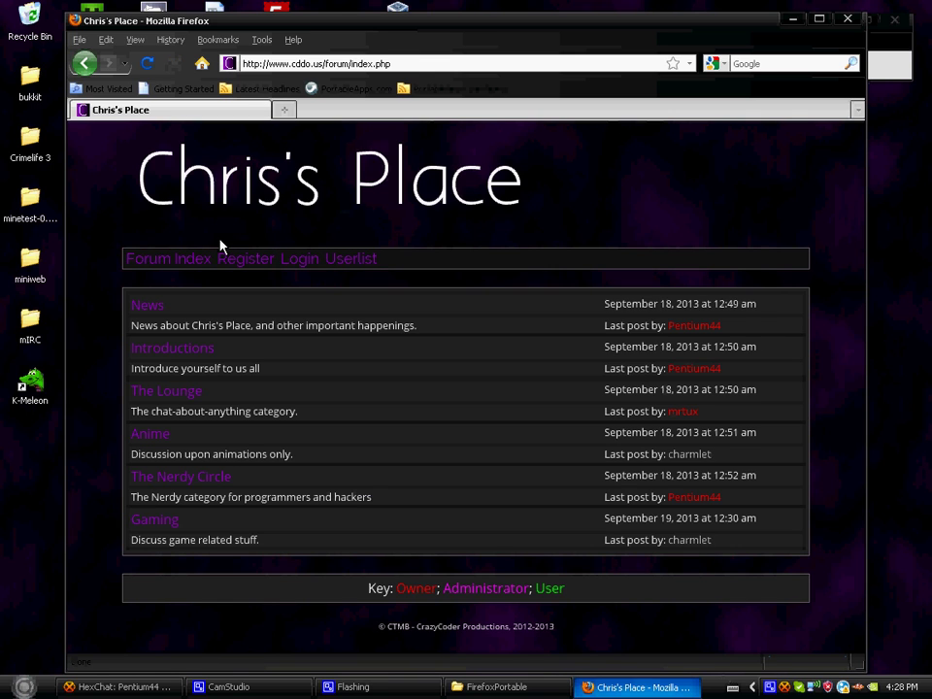